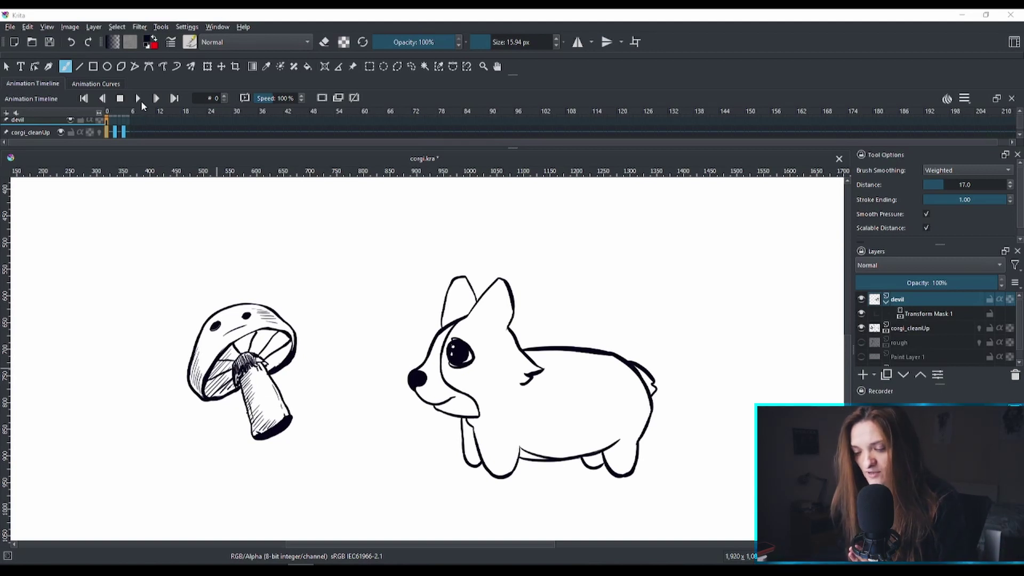
# Step: Play and stop the corgi animation, then add a paint layer named 'color' above rough
pyautogui.click(138, 99)
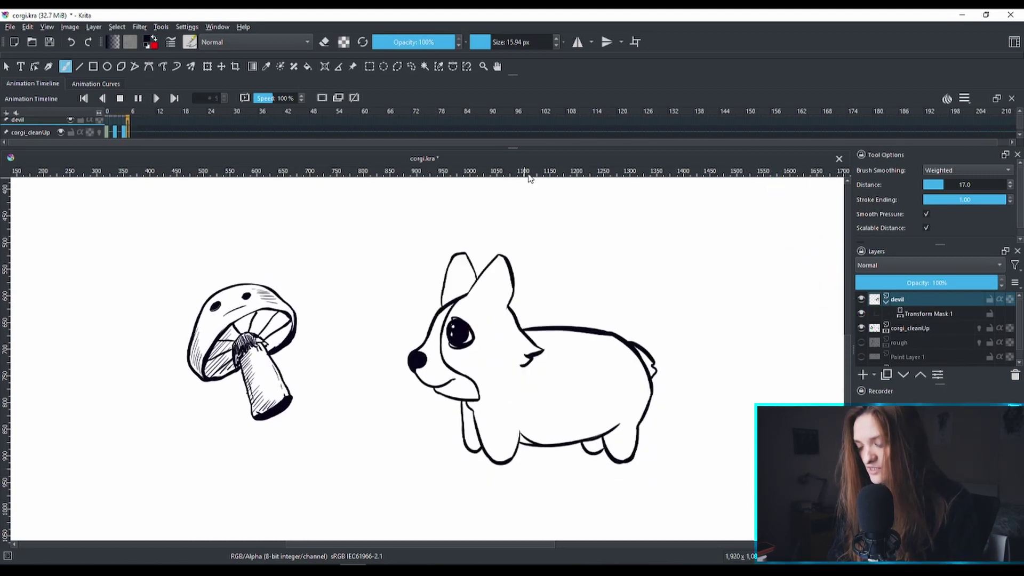
pyautogui.click(137, 99)
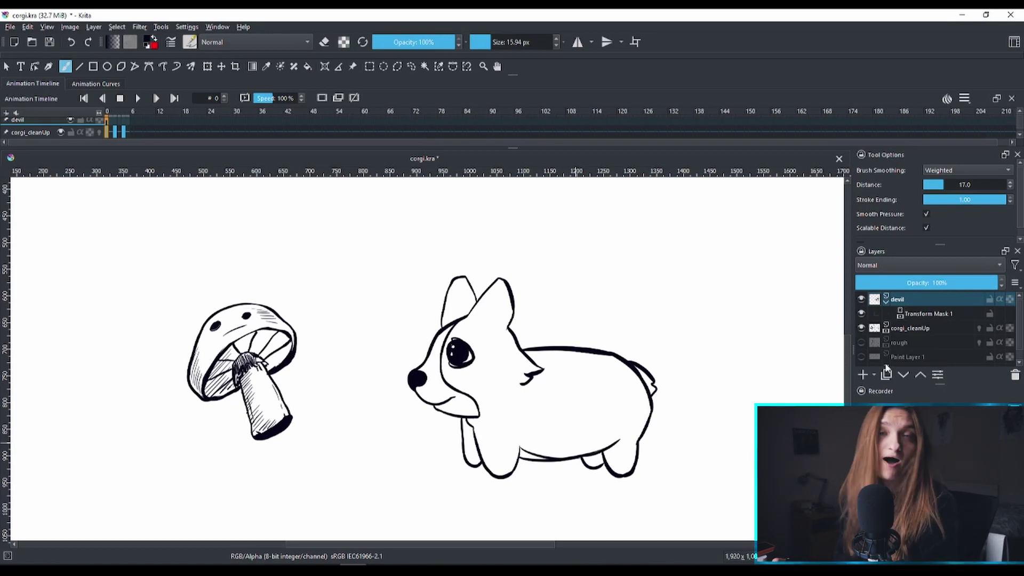
pyautogui.click(914, 342)
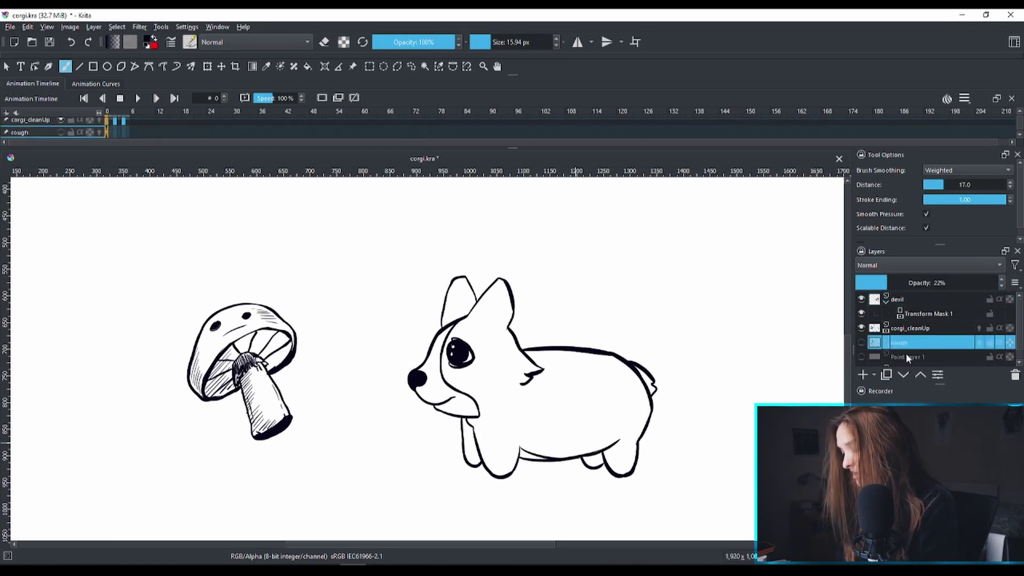
pyautogui.click(864, 376)
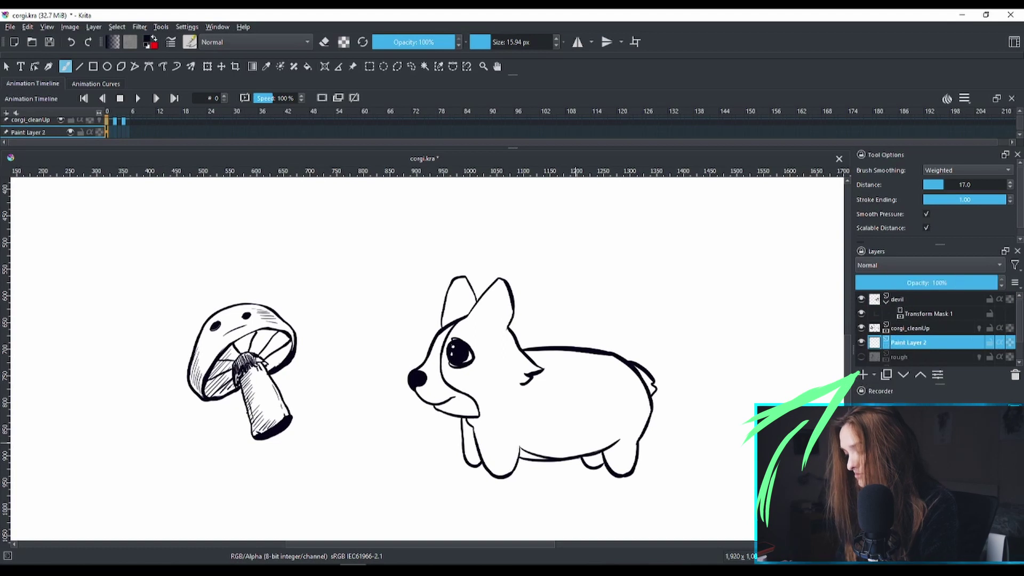
pyautogui.doubleClick(918, 343)
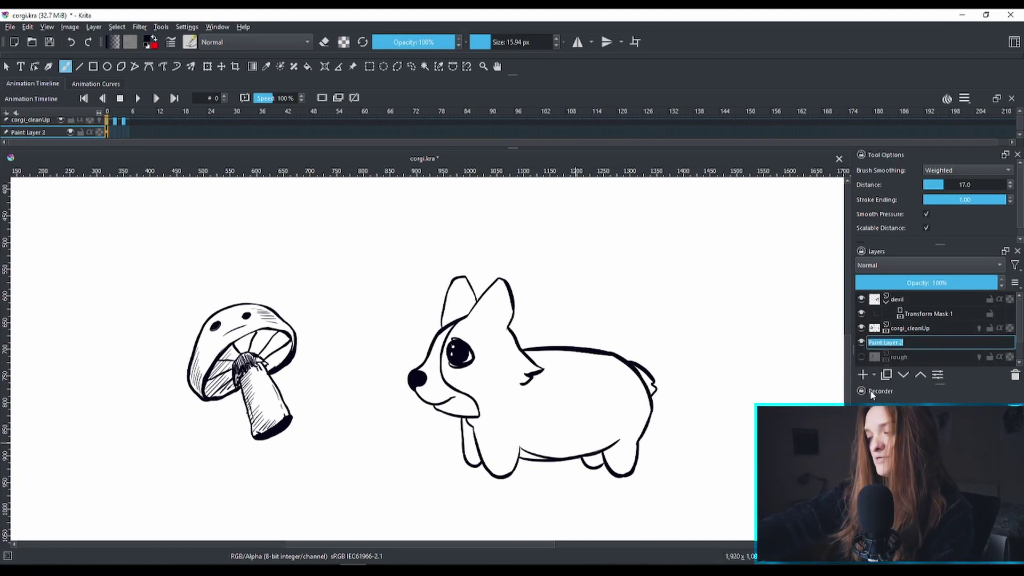
pyautogui.write('color')
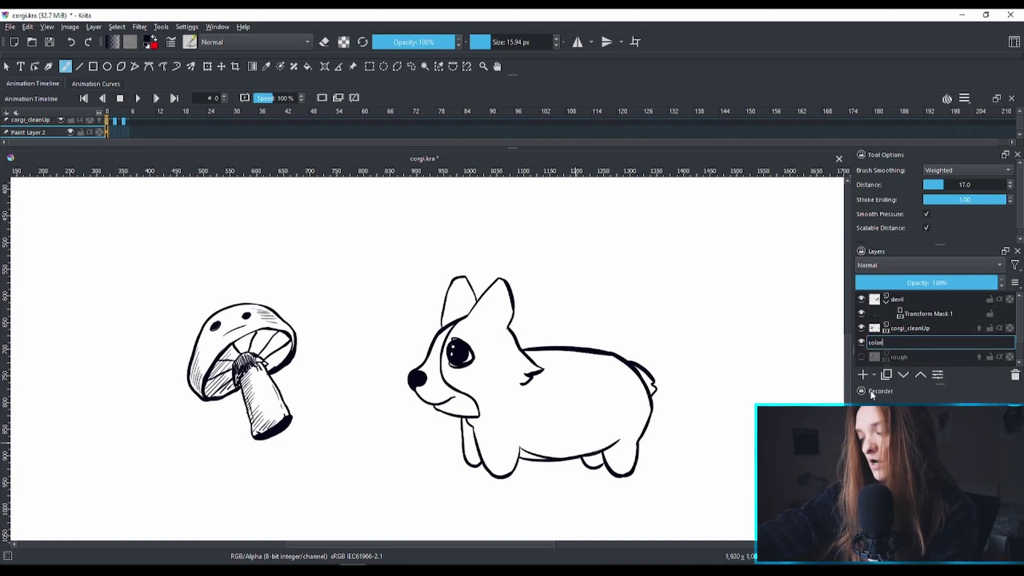
pyautogui.press('Return')
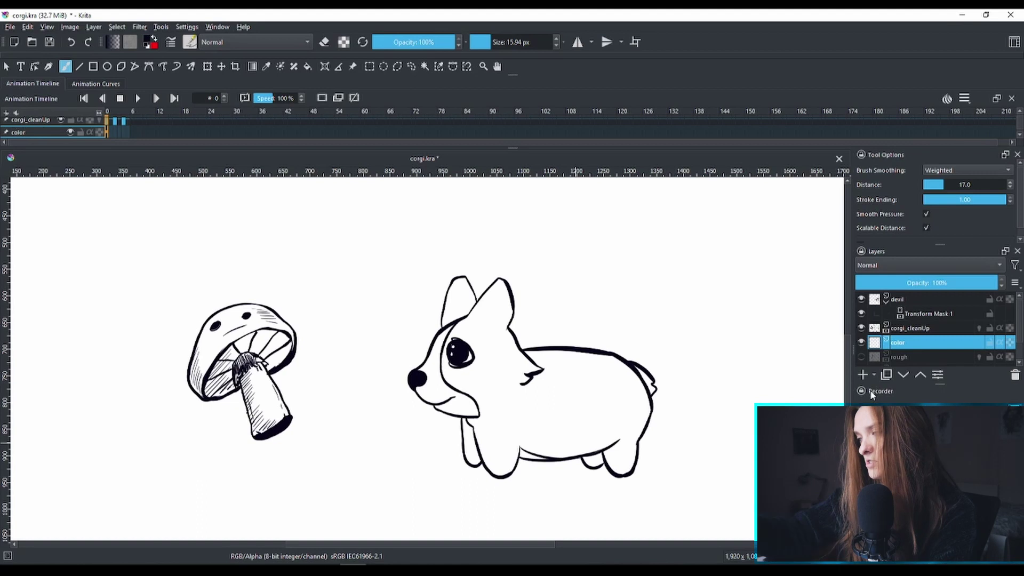
# Step: Show the rough sketch at 100% opacity, then hide it, show corgi_cleanUp, and select color
pyautogui.click(862, 327)
pyautogui.click(861, 357)
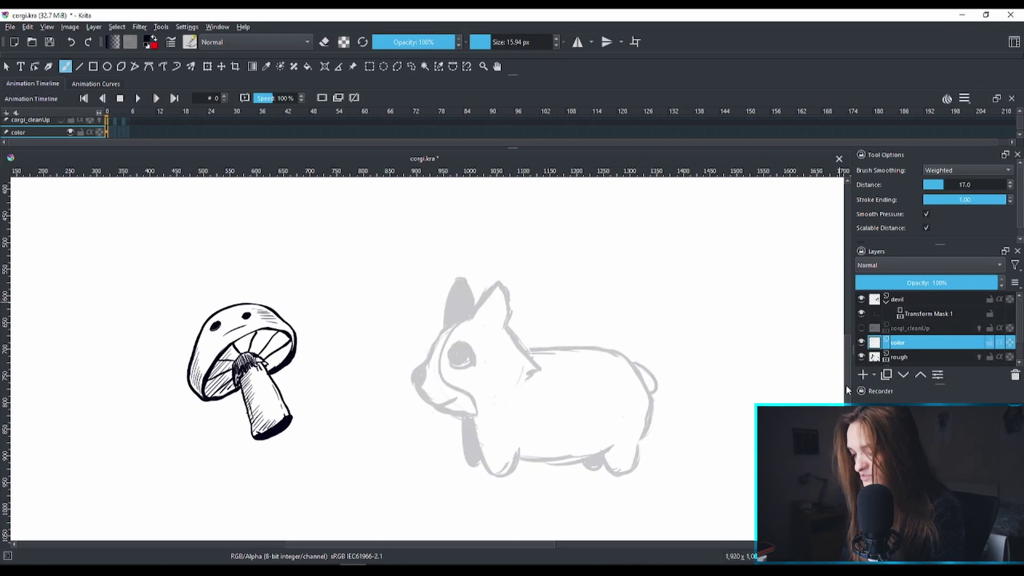
pyautogui.click(906, 357)
pyautogui.click(978, 283)
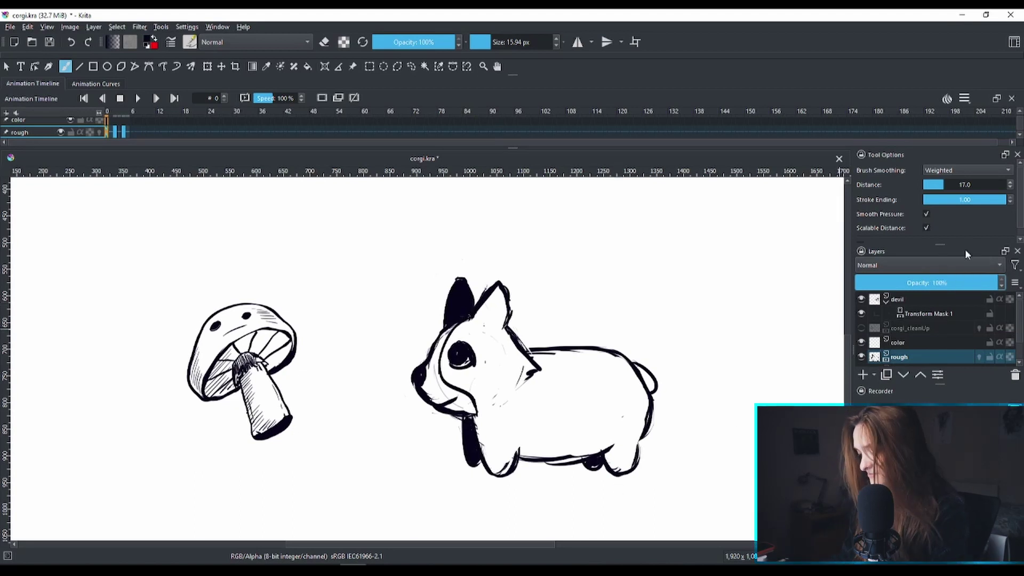
pyautogui.click(861, 357)
pyautogui.click(861, 328)
pyautogui.click(900, 343)
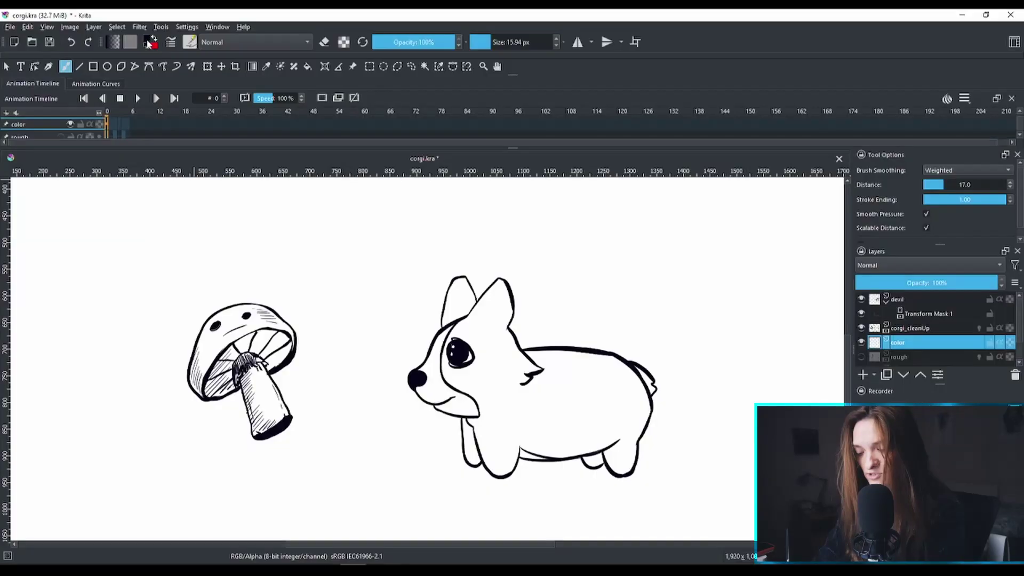
# Step: Set the painting colour to orange #e49309 (RGB 228, 147, 9)
pyautogui.click(151, 42)
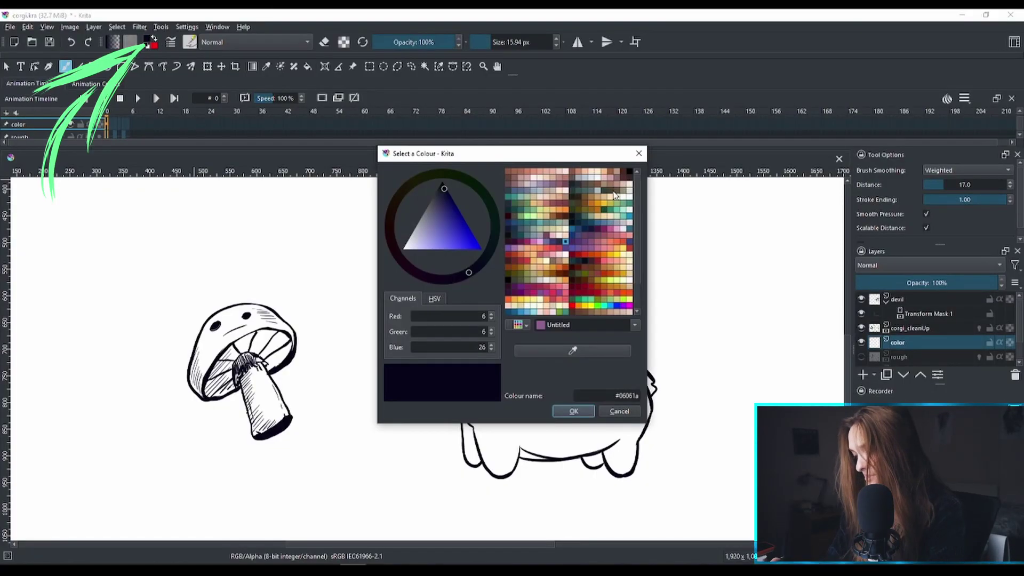
pyautogui.moveTo(613, 144)
pyautogui.mouseDown()
pyautogui.moveTo(859, 118)
pyautogui.moveTo(820, 126)
pyautogui.mouseUp()
pyautogui.click(781, 193)
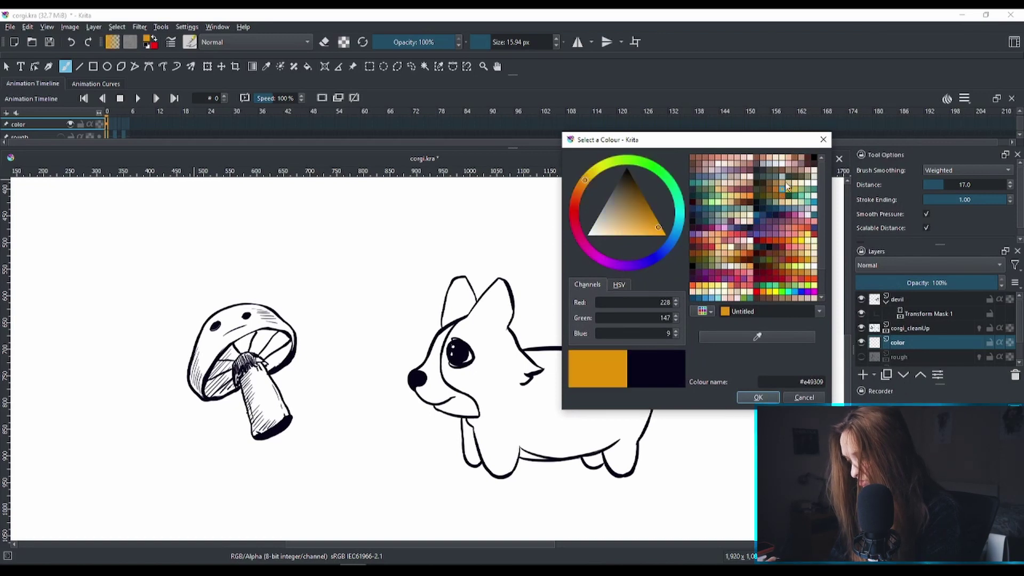
pyautogui.click(583, 187)
pyautogui.click(768, 394)
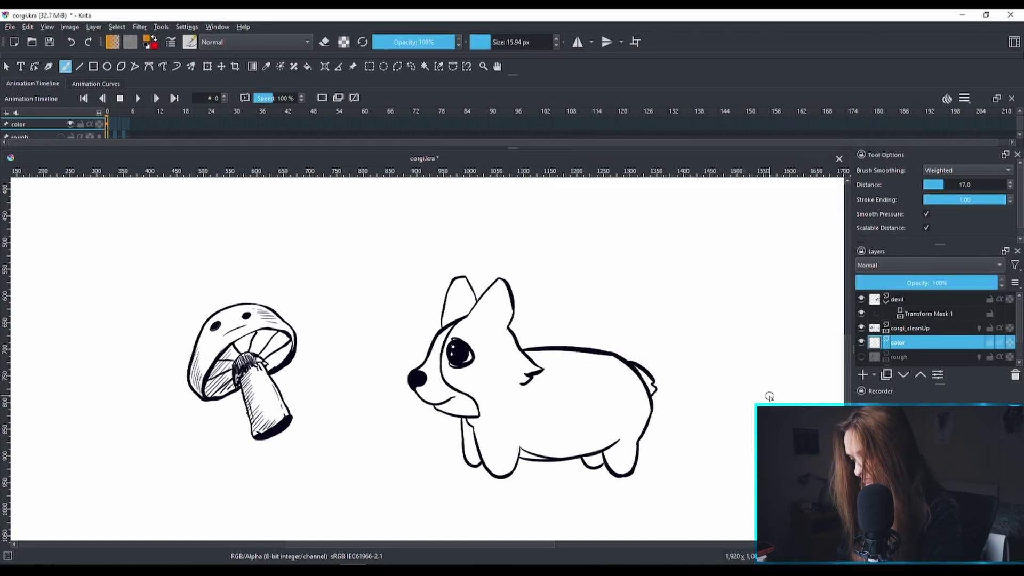
pyautogui.click(308, 68)
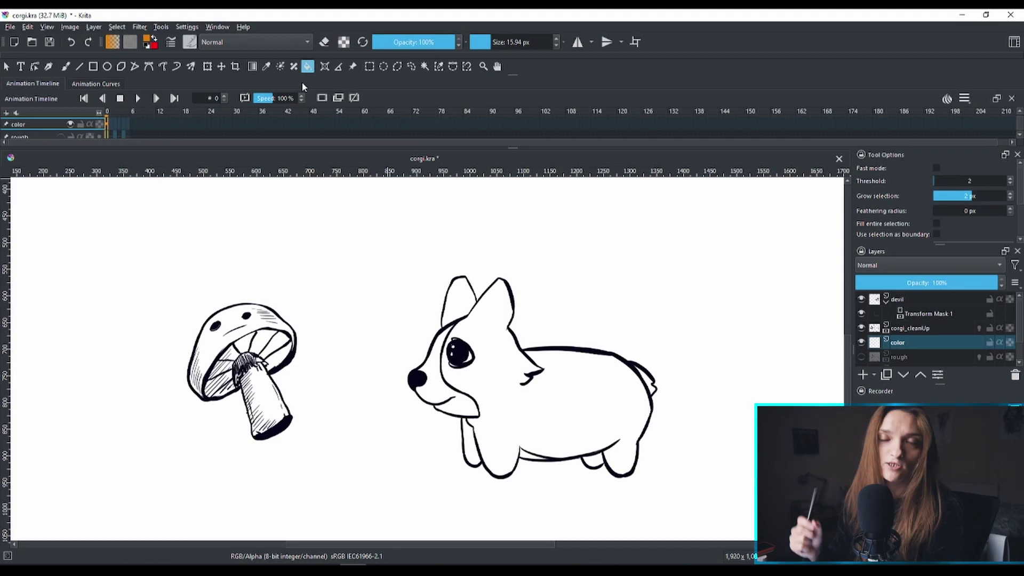
pyautogui.click(186, 26)
pyautogui.moveTo(258, 116)
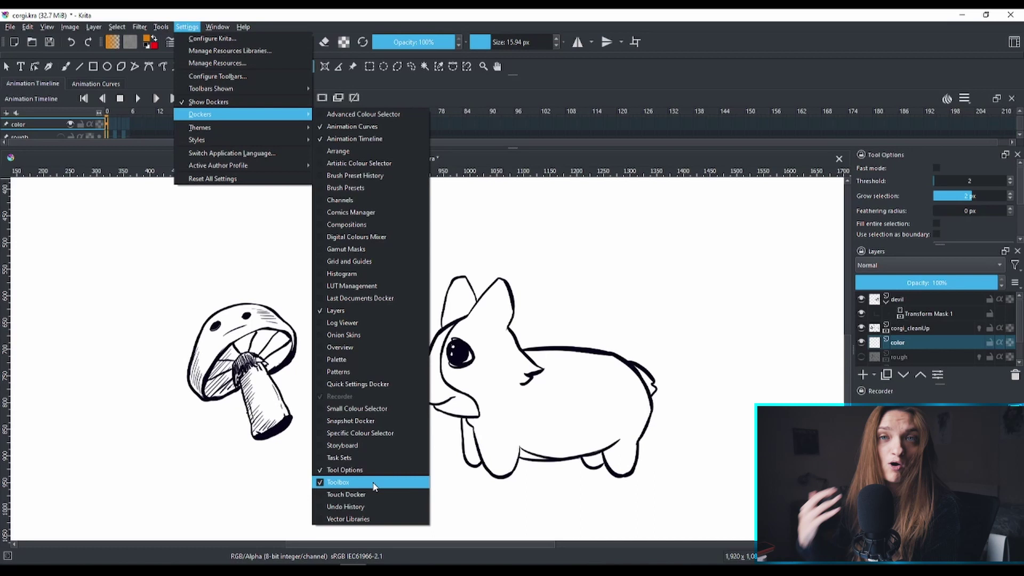
pyautogui.click(917, 148)
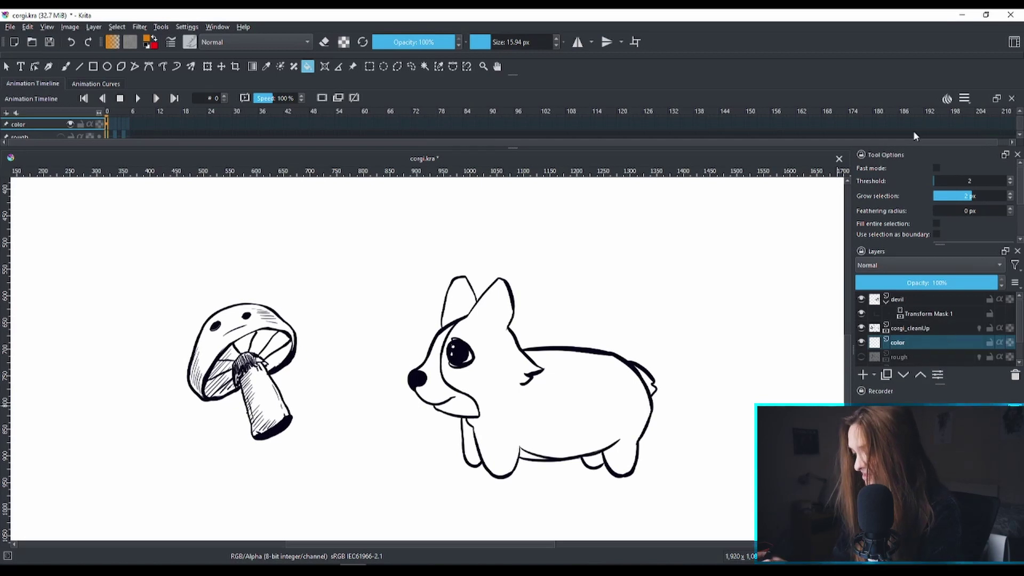
pyautogui.click(884, 330)
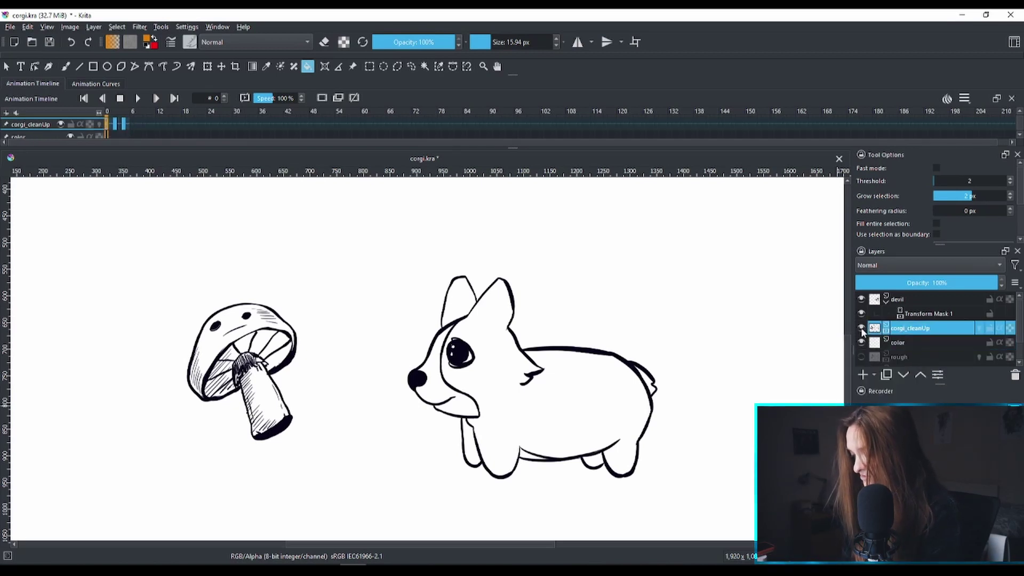
pyautogui.click(860, 328)
pyautogui.click(861, 328)
pyautogui.click(934, 344)
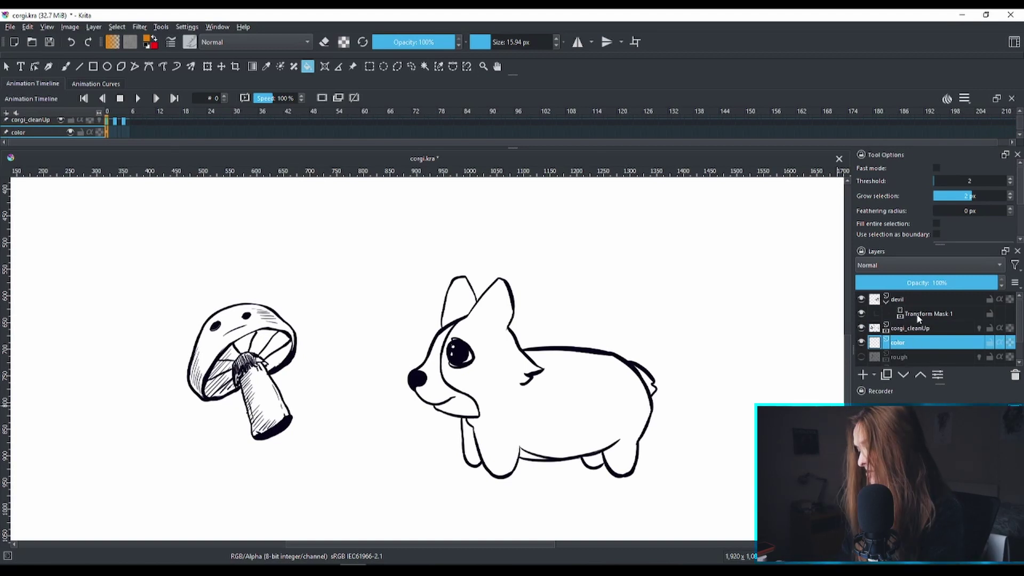
pyautogui.click(308, 68)
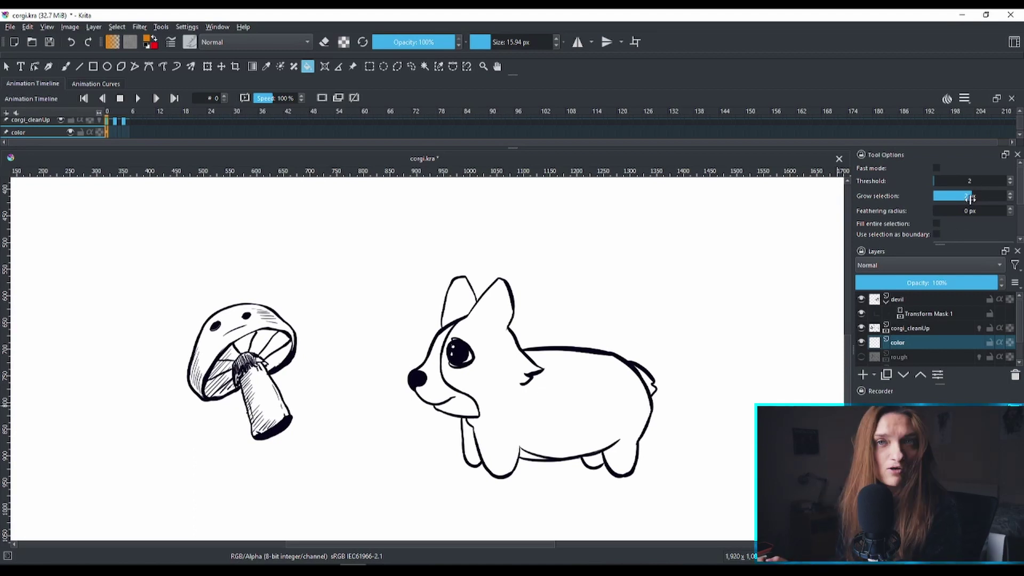
# Step: Change the Fill tool's Sample option from All Layers to Current Layer
pyautogui.moveTo(941, 244); pyautogui.dragTo(935, 285)
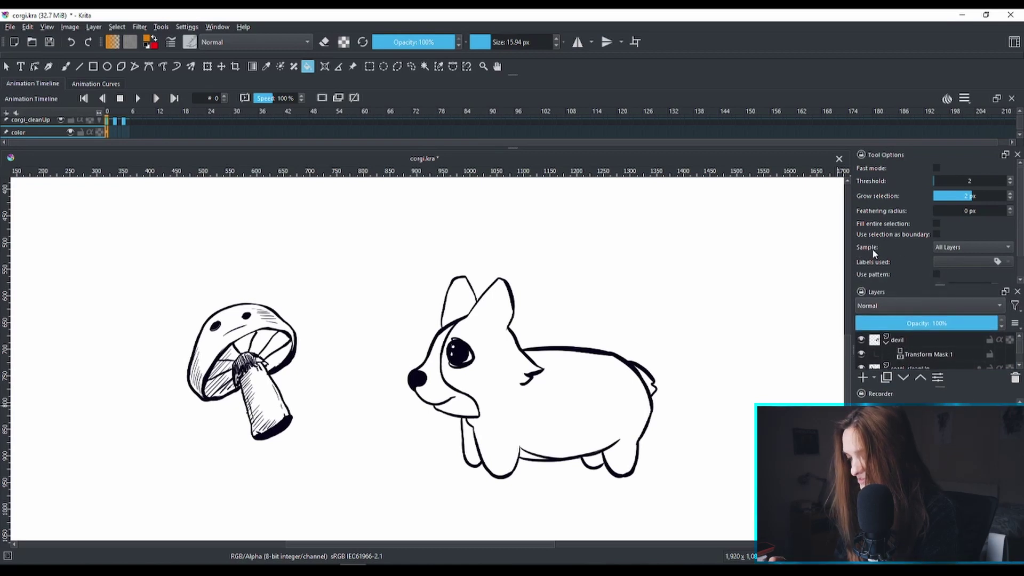
pyautogui.click(953, 248)
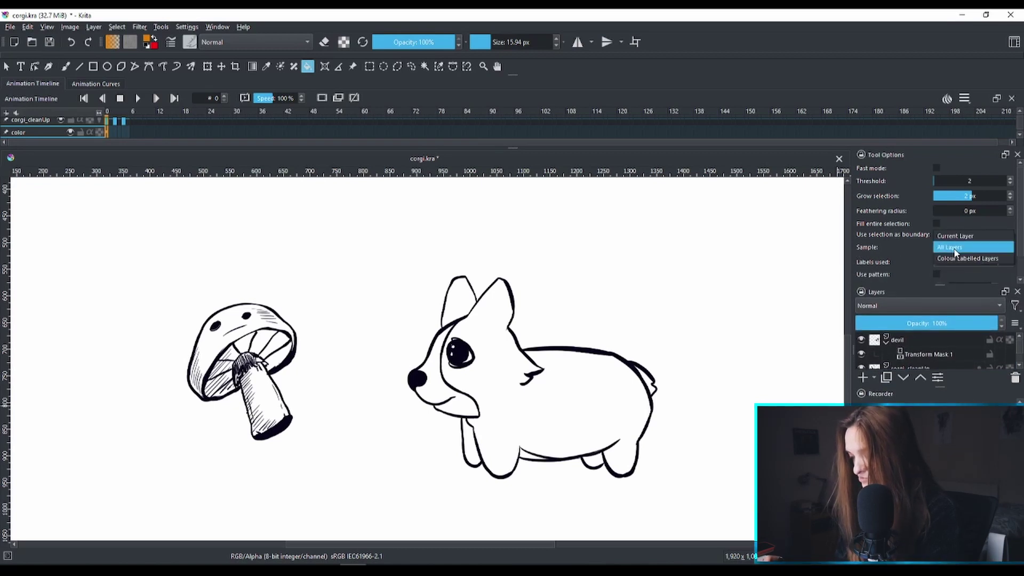
pyautogui.click(956, 250)
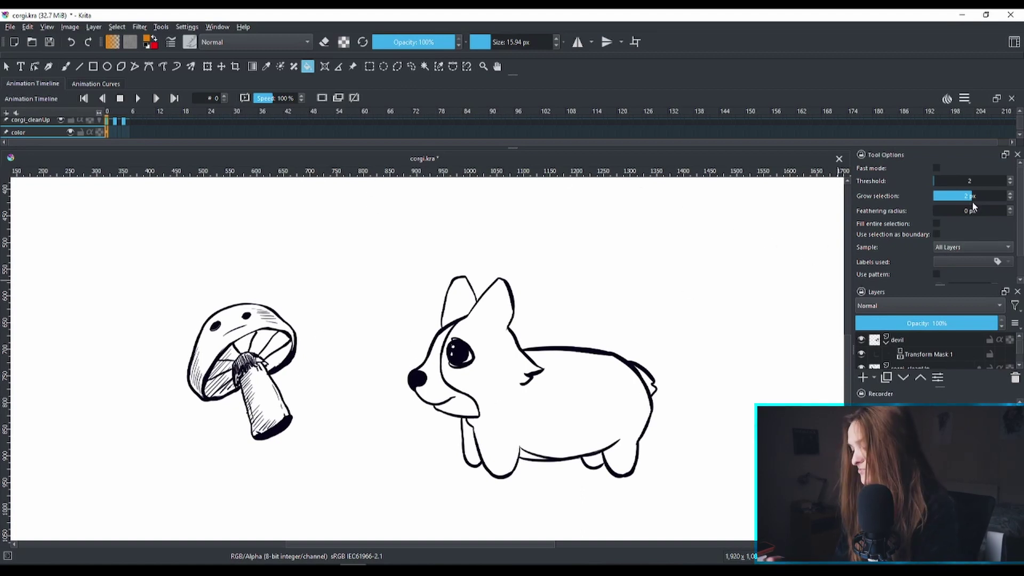
pyautogui.click(963, 248)
pyautogui.click(970, 238)
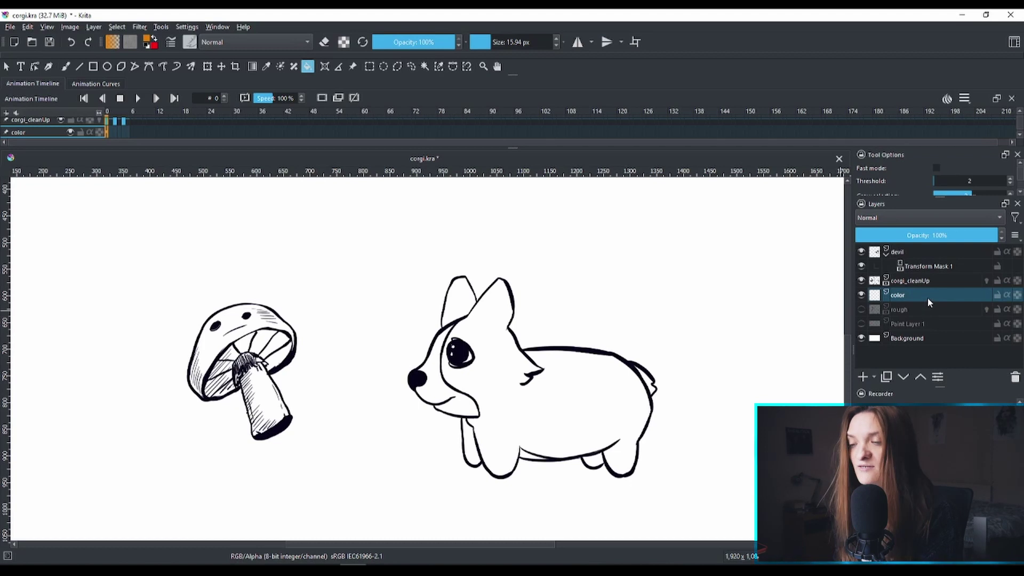
# Step: Undo the accidental full-canvas orange fill and set the Fill Sample back to All Layers
pyautogui.click(507, 490)
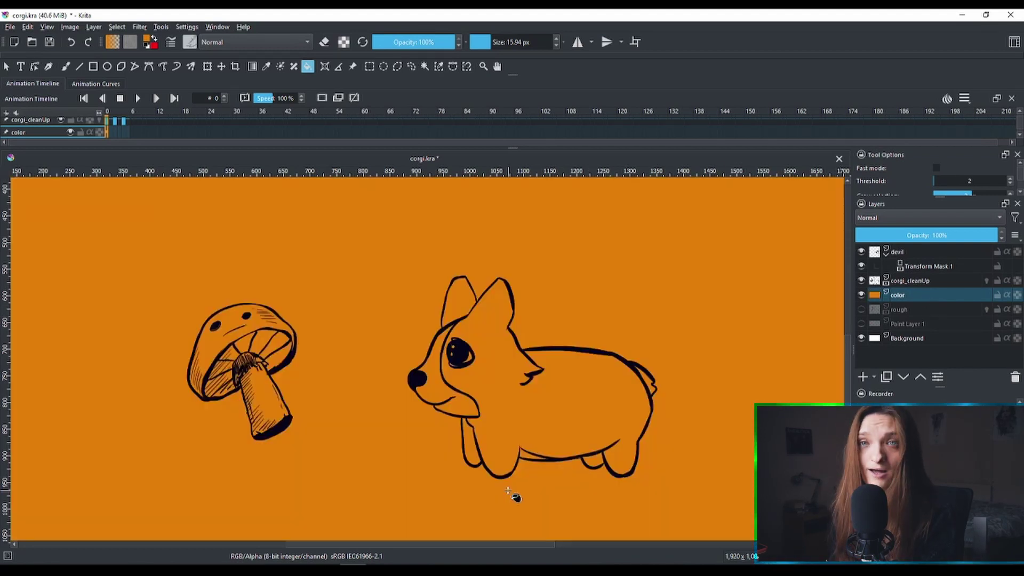
pyautogui.hotkey('ctrl', 'z')
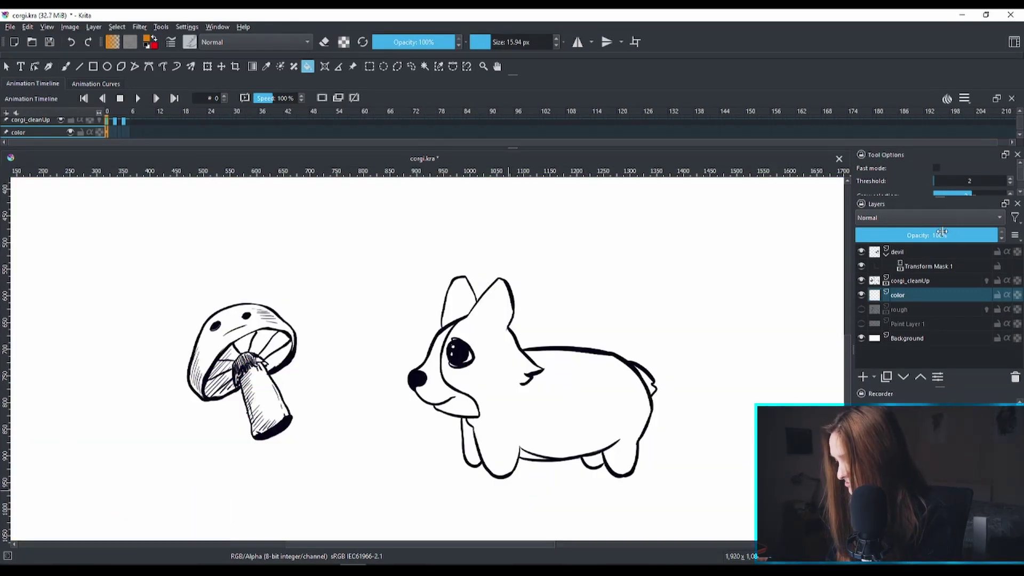
pyautogui.moveTo(937, 204); pyautogui.dragTo(937, 315)
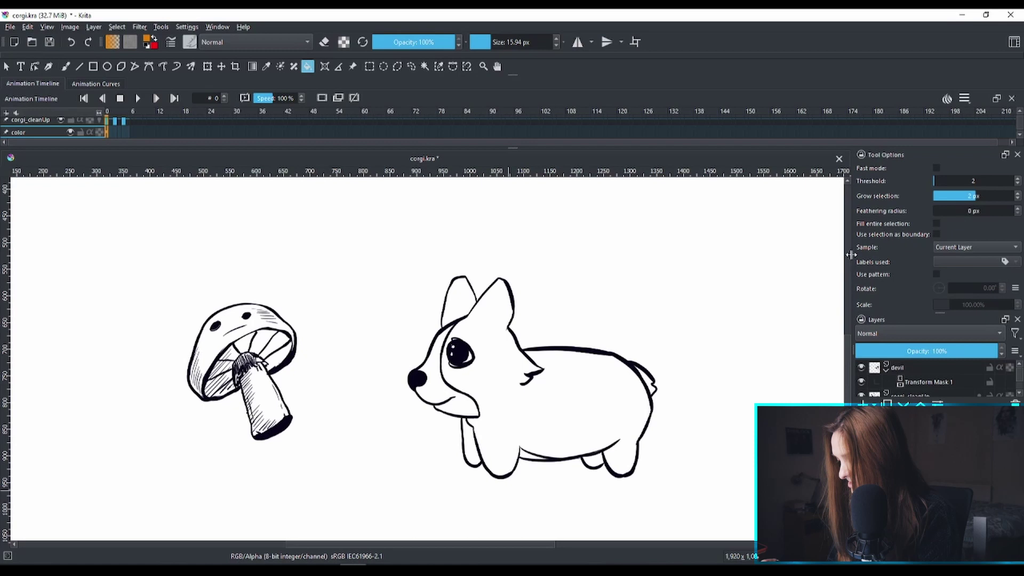
pyautogui.click(958, 251)
pyautogui.click(956, 260)
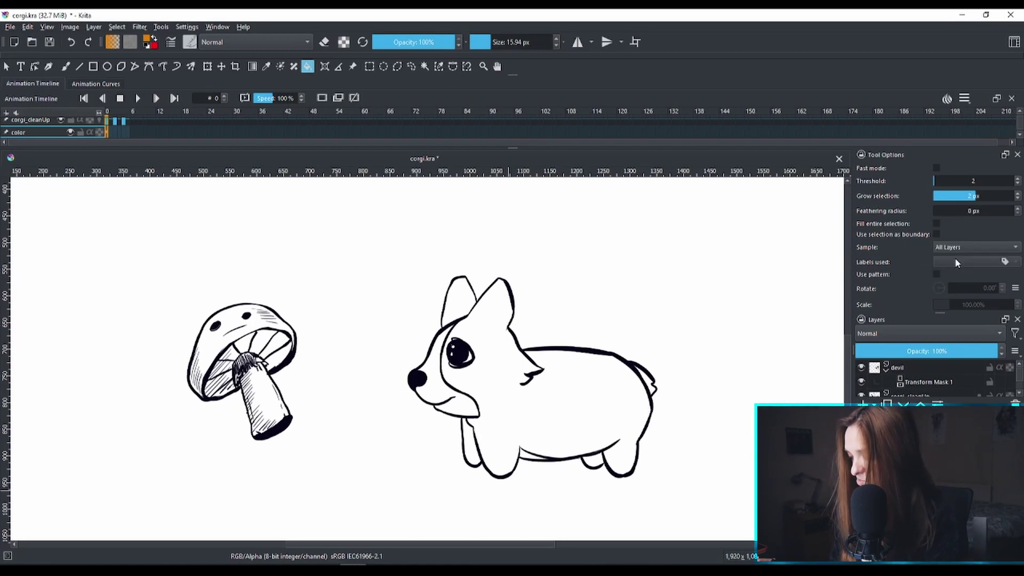
# Step: Enlarge the layer list and check the devil, corgi_cleanUp and color layers
pyautogui.moveTo(941, 313); pyautogui.dragTo(926, 196)
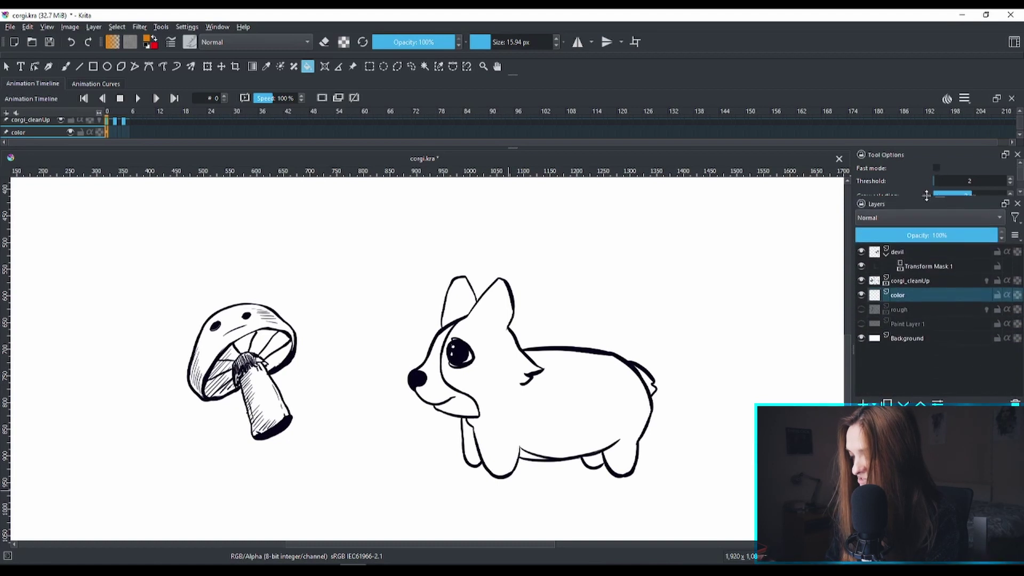
pyautogui.click(919, 250)
pyautogui.click(918, 280)
pyautogui.click(916, 295)
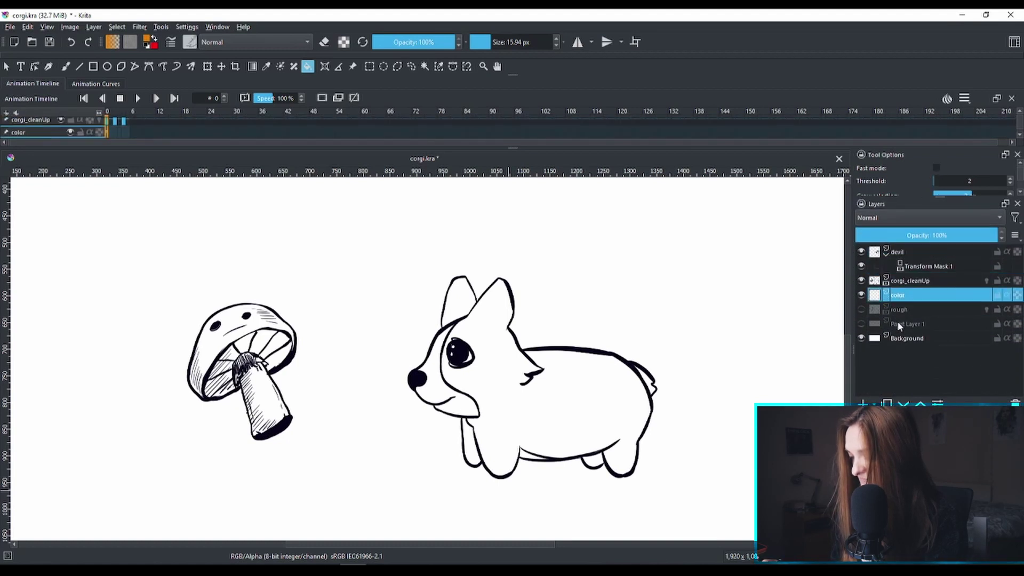
pyautogui.click(915, 284)
pyautogui.click(911, 251)
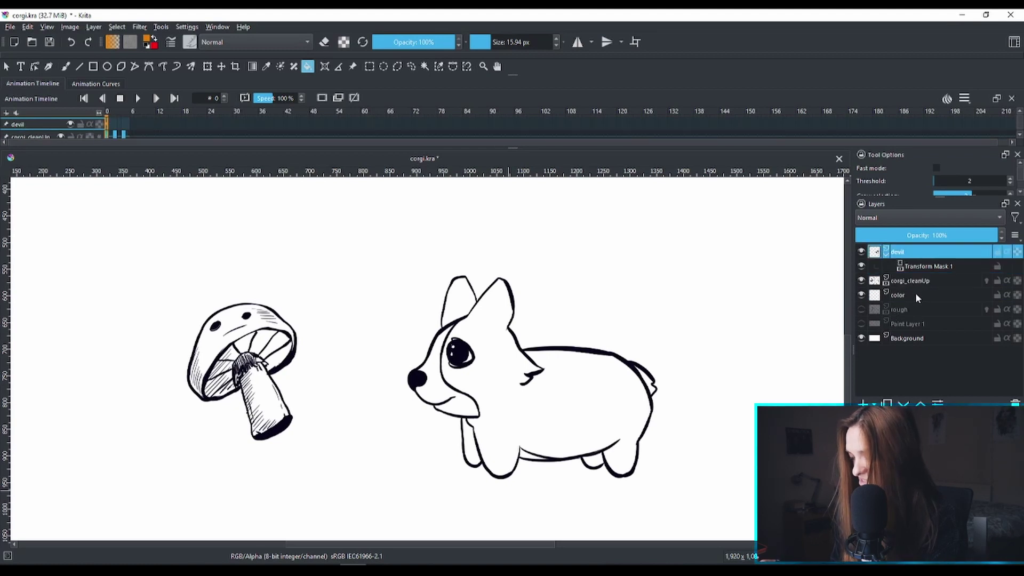
pyautogui.click(916, 294)
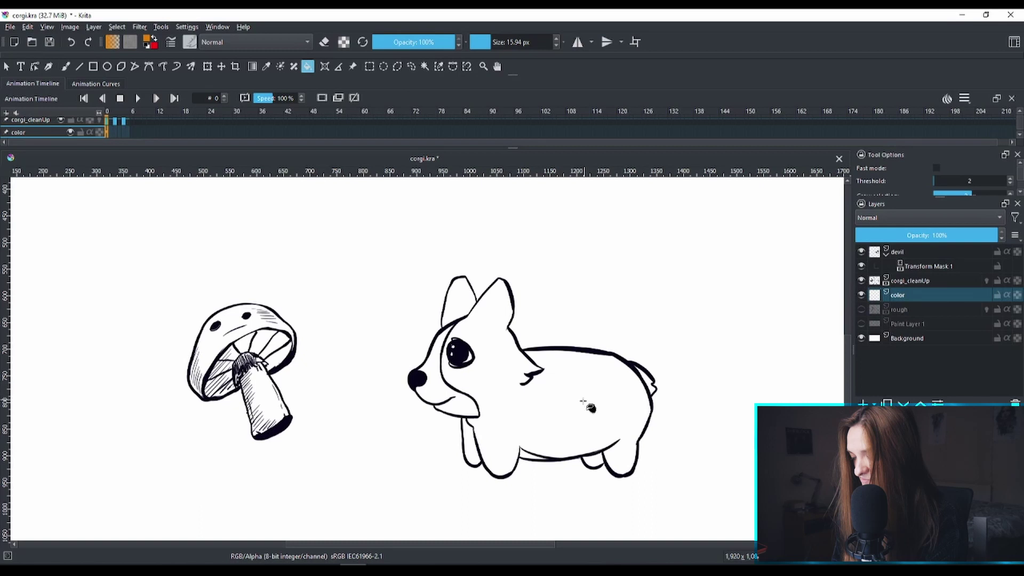
pyautogui.click(602, 402)
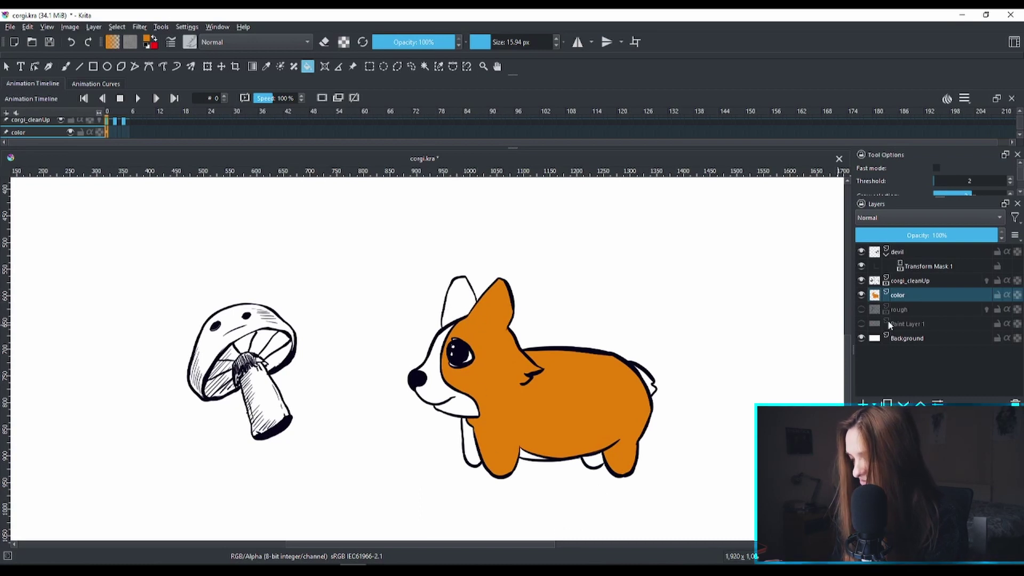
pyautogui.click(861, 295)
pyautogui.click(862, 310)
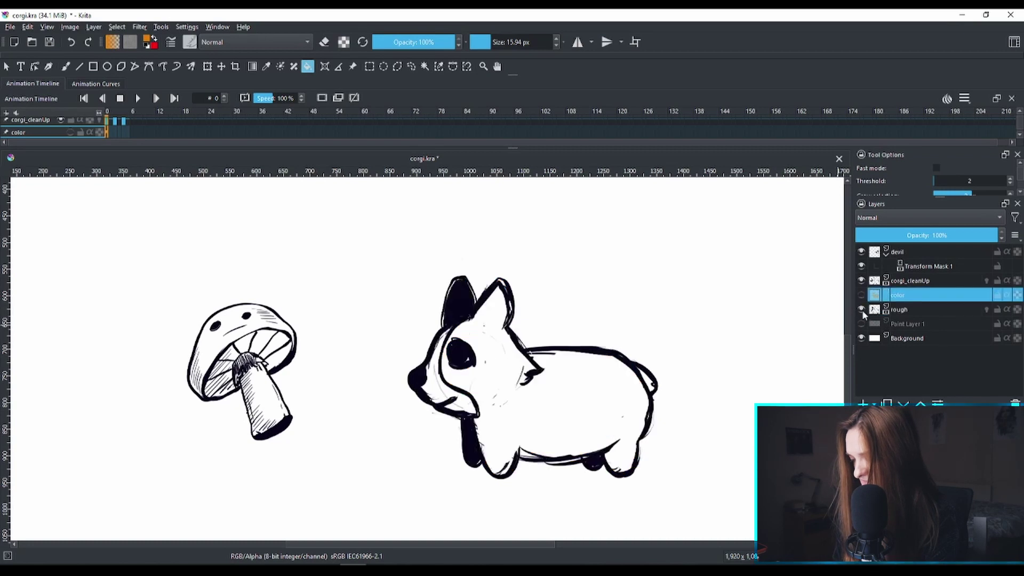
pyautogui.click(861, 310)
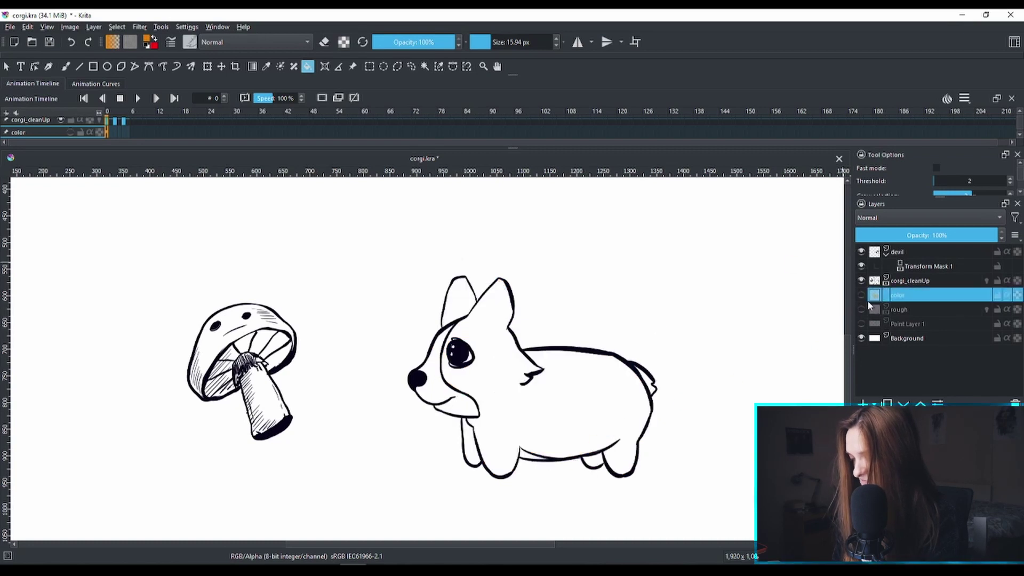
pyautogui.click(862, 295)
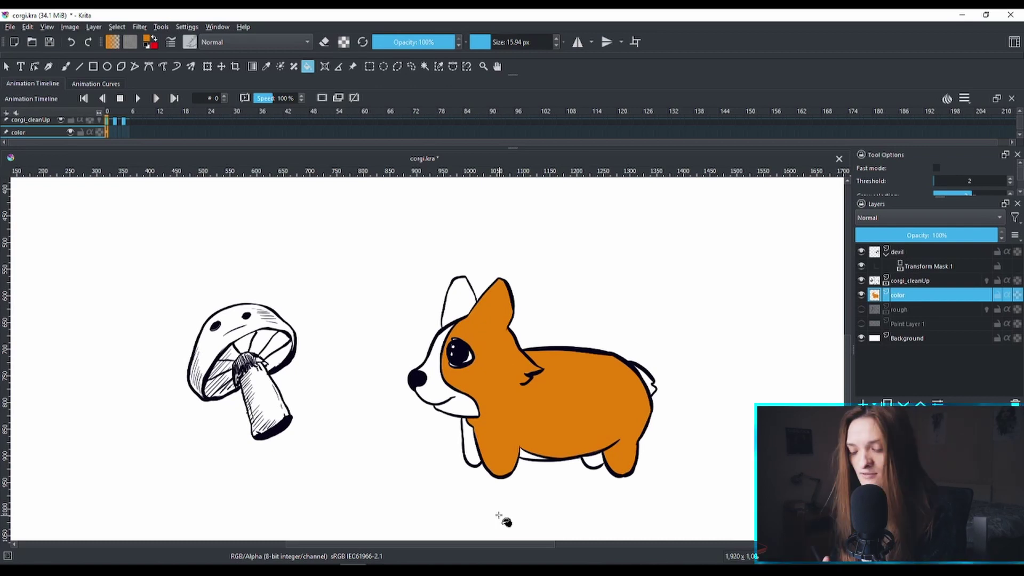
# Step: Enlarge the timeline to show every layer row and review the poses on frames 0, 2 and 4
pyautogui.click(117, 137)
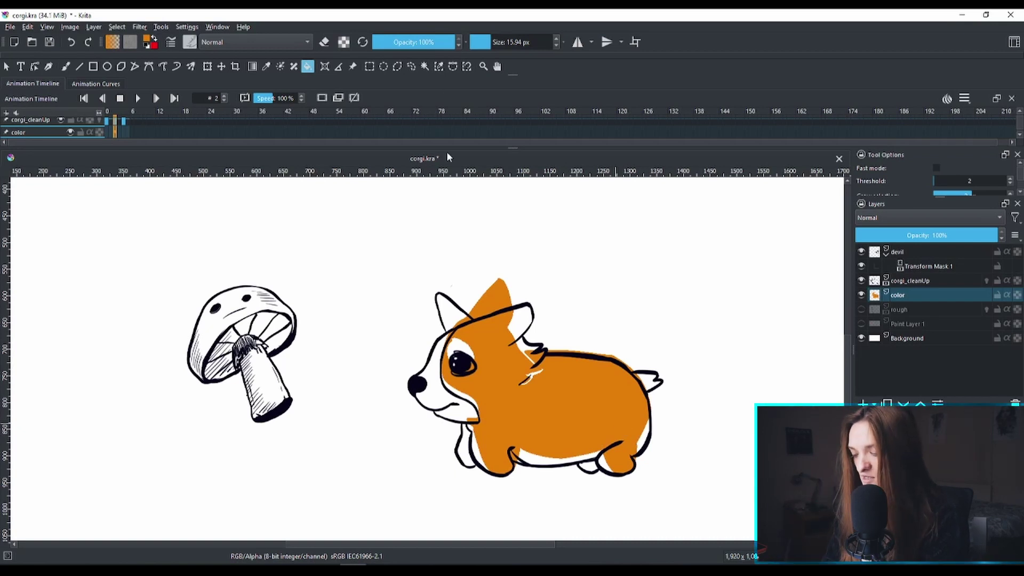
pyautogui.moveTo(512, 147); pyautogui.dragTo(510, 193)
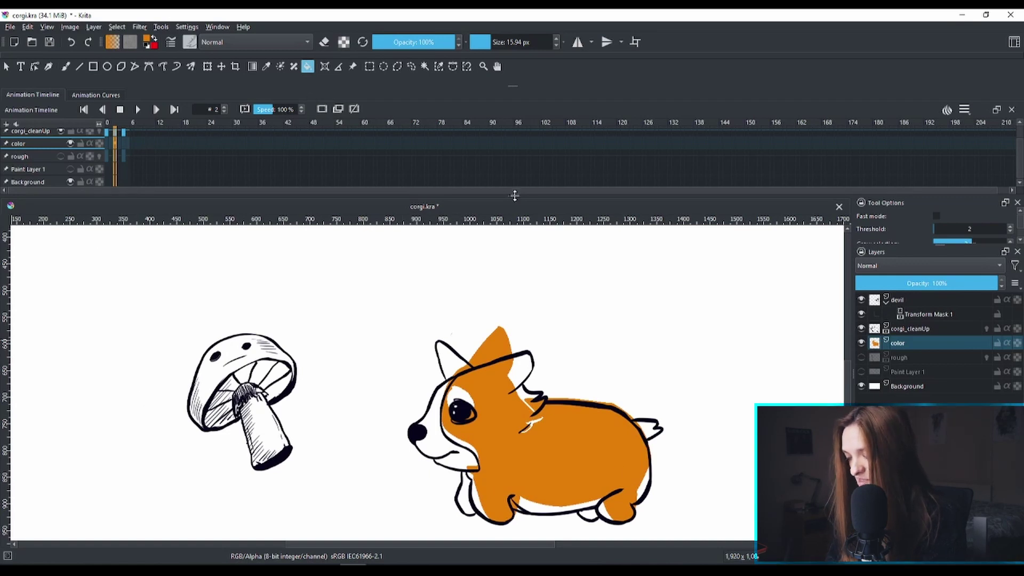
pyautogui.moveTo(516, 196); pyautogui.dragTo(517, 210)
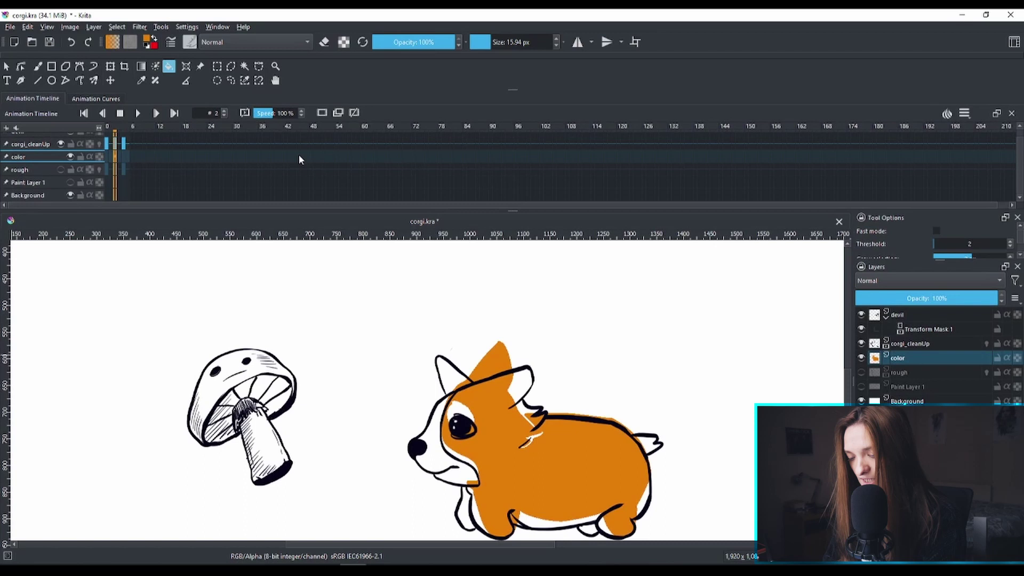
pyautogui.click(123, 148)
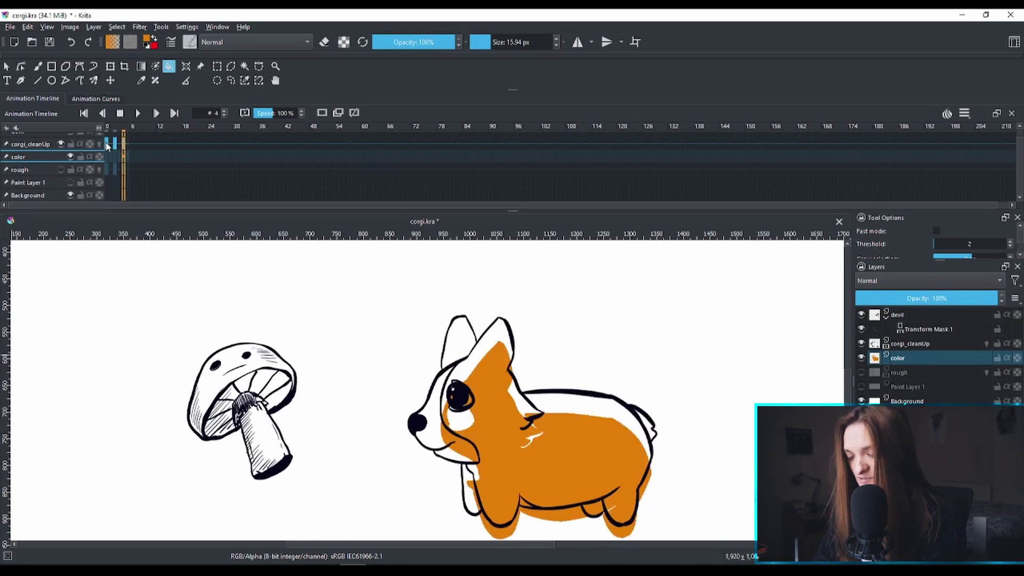
pyautogui.moveTo(108, 146)
pyautogui.mouseDown()
pyautogui.moveTo(120, 147)
pyautogui.moveTo(109, 163)
pyautogui.mouseUp()
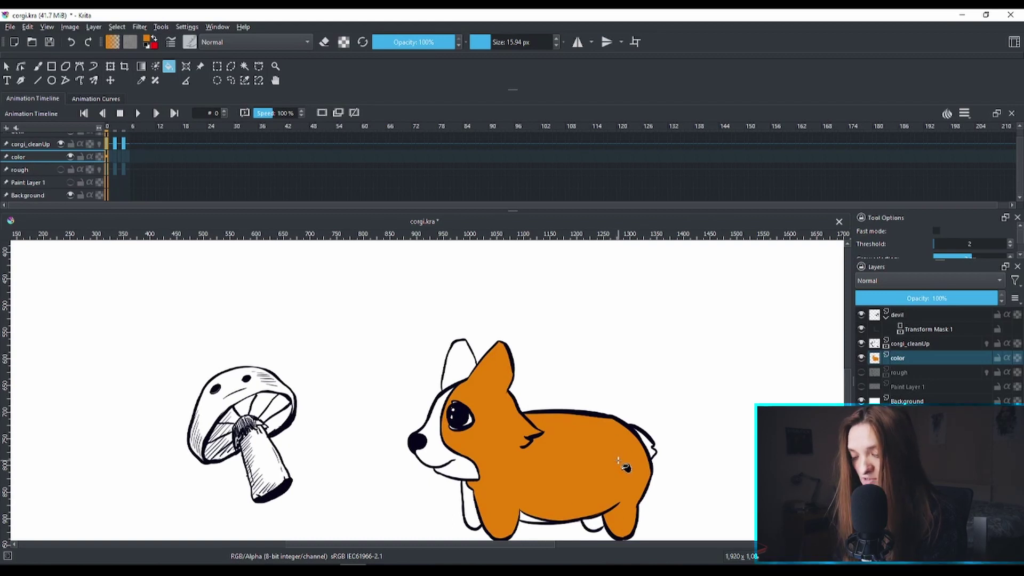
pyautogui.click(107, 126)
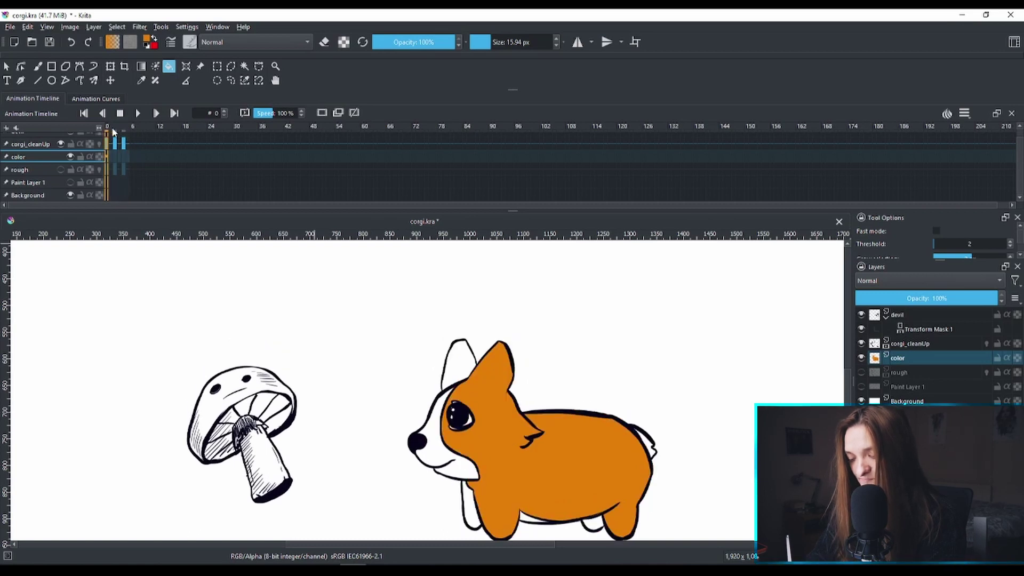
pyautogui.click(115, 156)
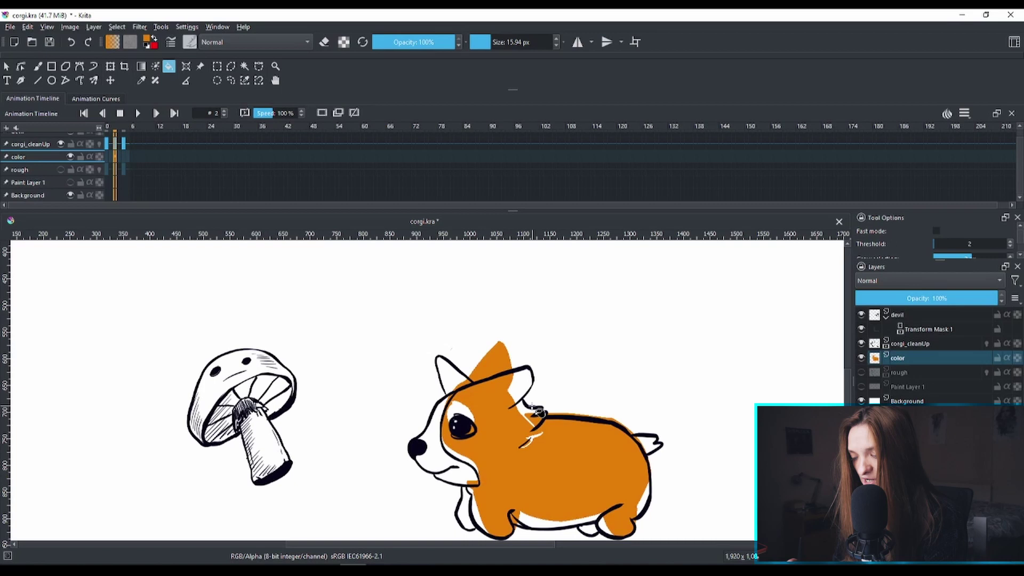
# Step: Add blank color frames at frames 2 and 4, fill the corgi orange on each, and play back
pyautogui.click(321, 113)
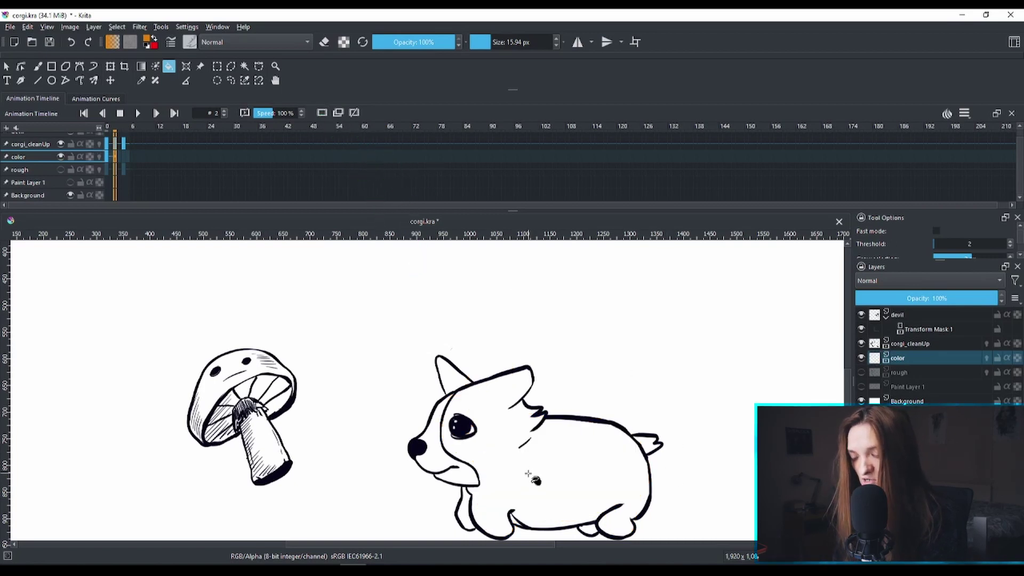
pyautogui.click(582, 465)
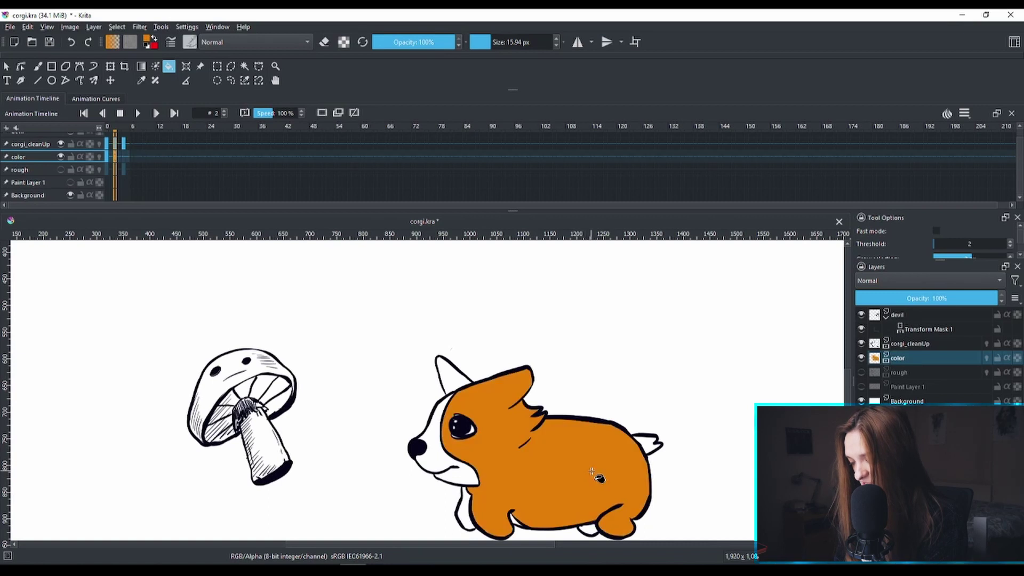
pyautogui.click(126, 157)
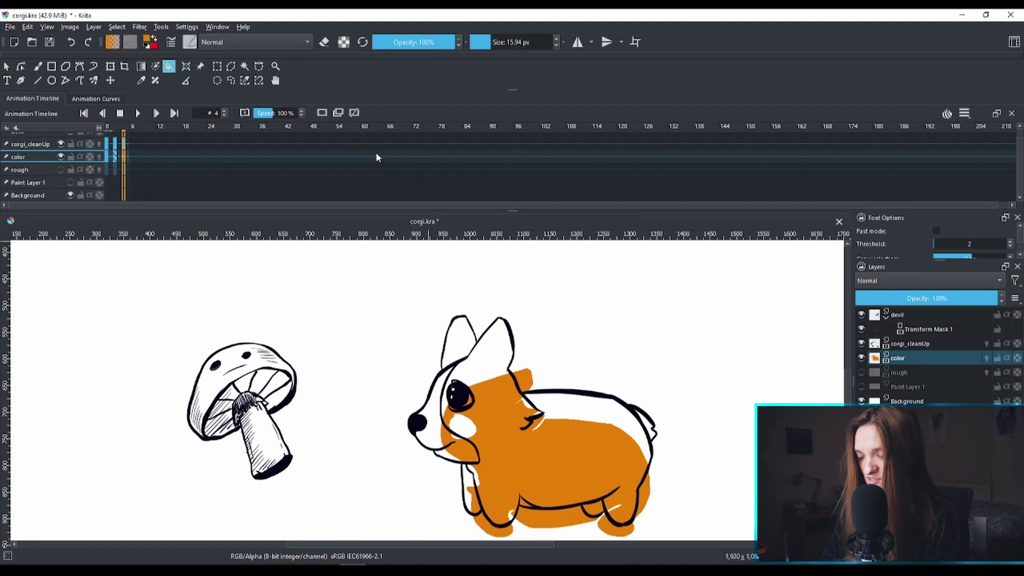
pyautogui.click(322, 113)
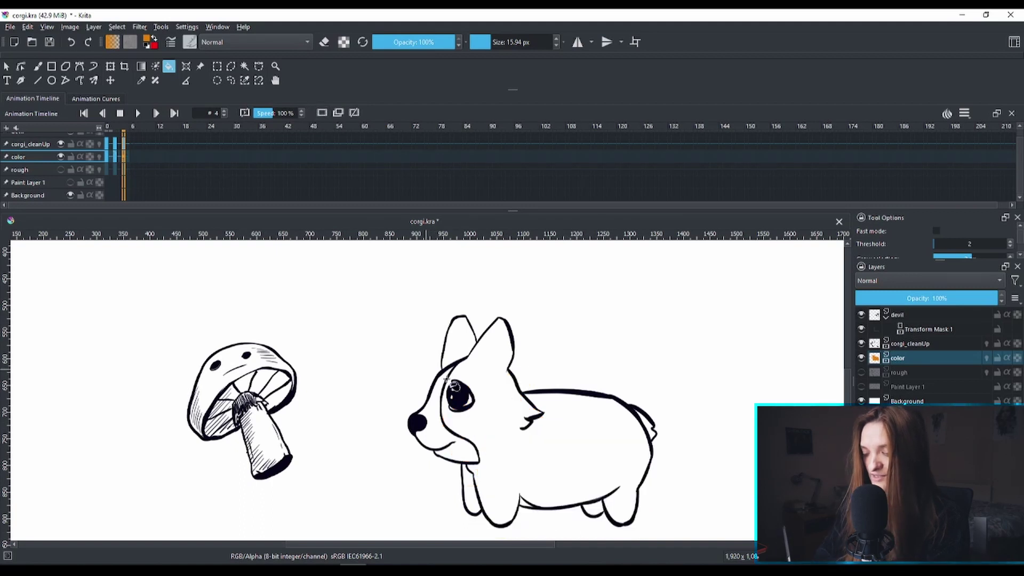
pyautogui.click(587, 445)
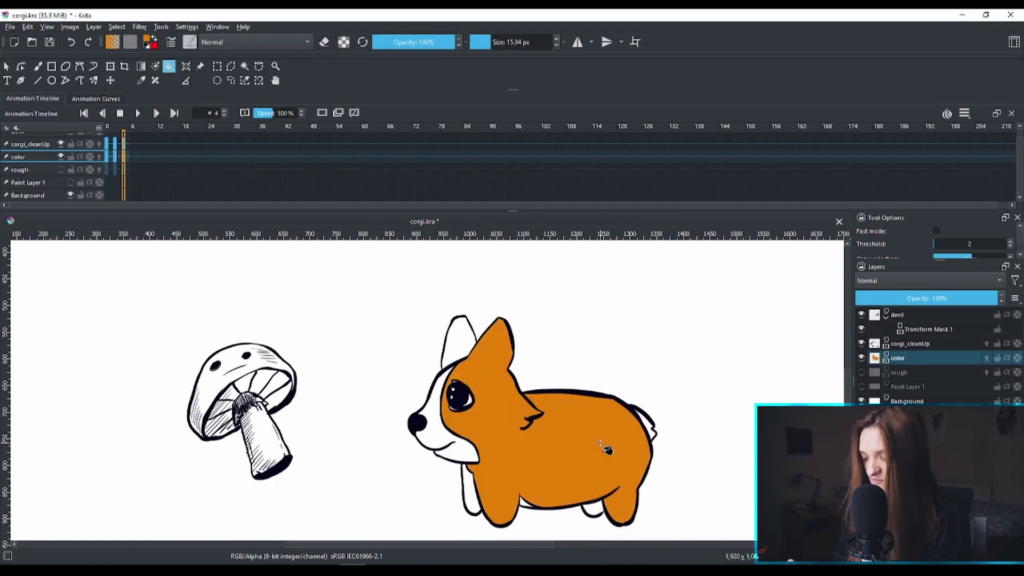
pyautogui.click(108, 135)
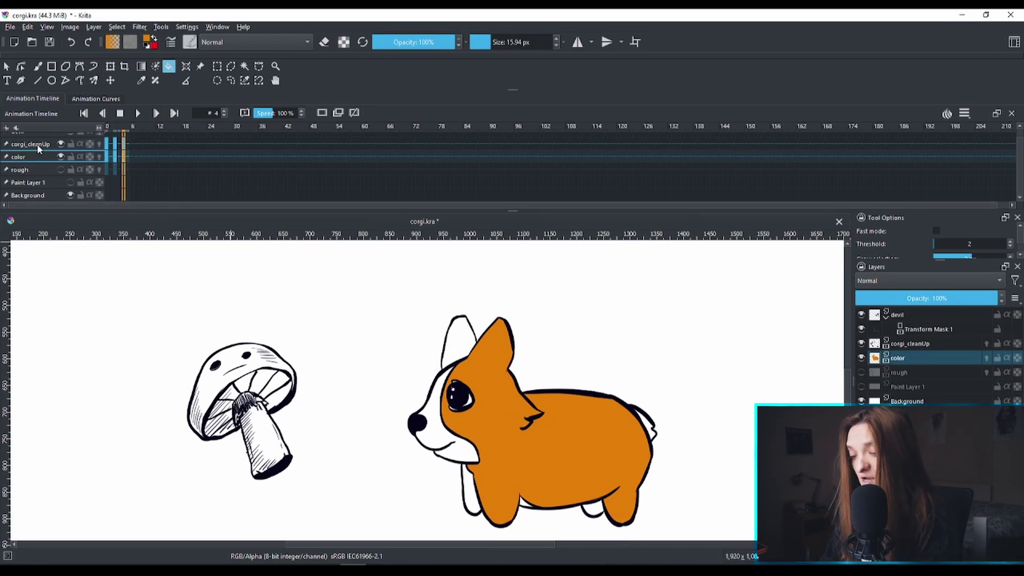
pyautogui.press('space')
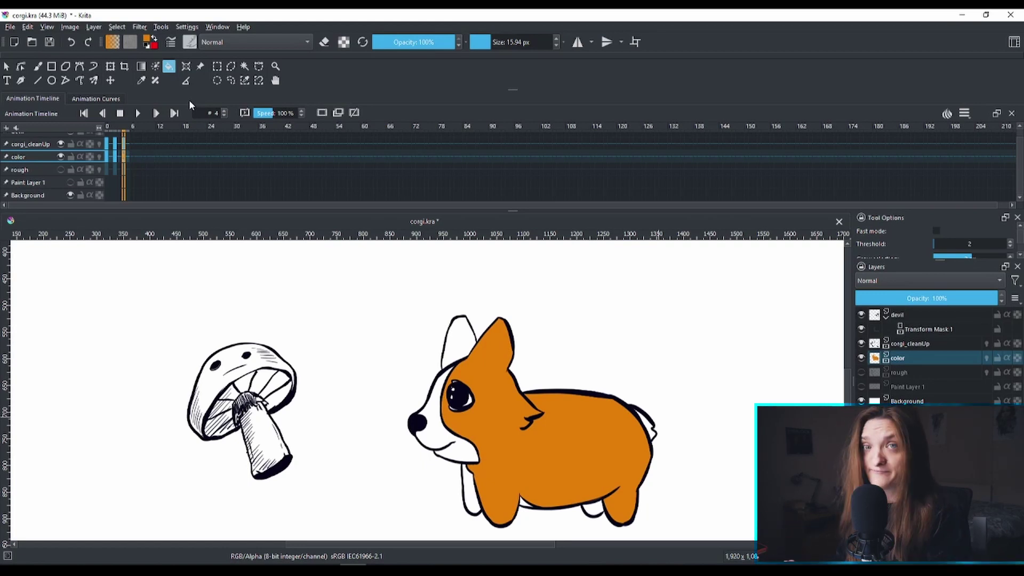
pyautogui.moveTo(666, 467); pyautogui.dragTo(645, 368)
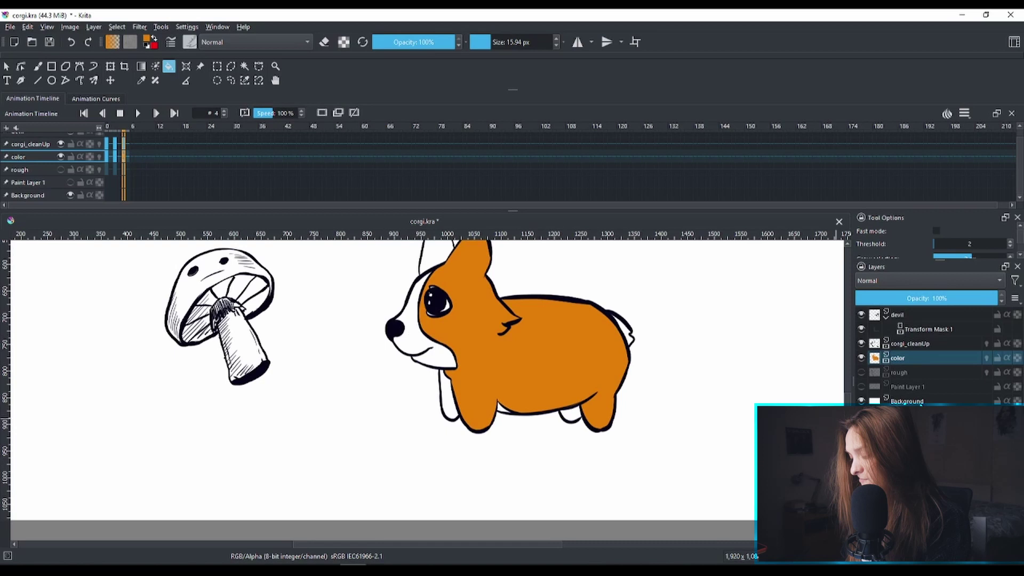
# Step: Fill the Background layer with mid grey #8b8b8b (RGB 139, 139, 139)
pyautogui.click(923, 400)
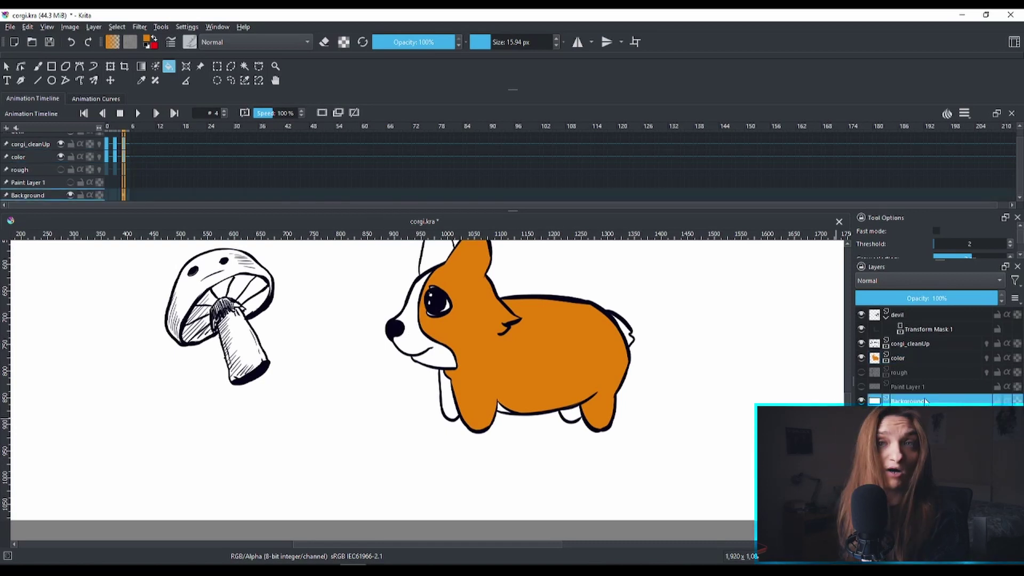
pyautogui.click(155, 39)
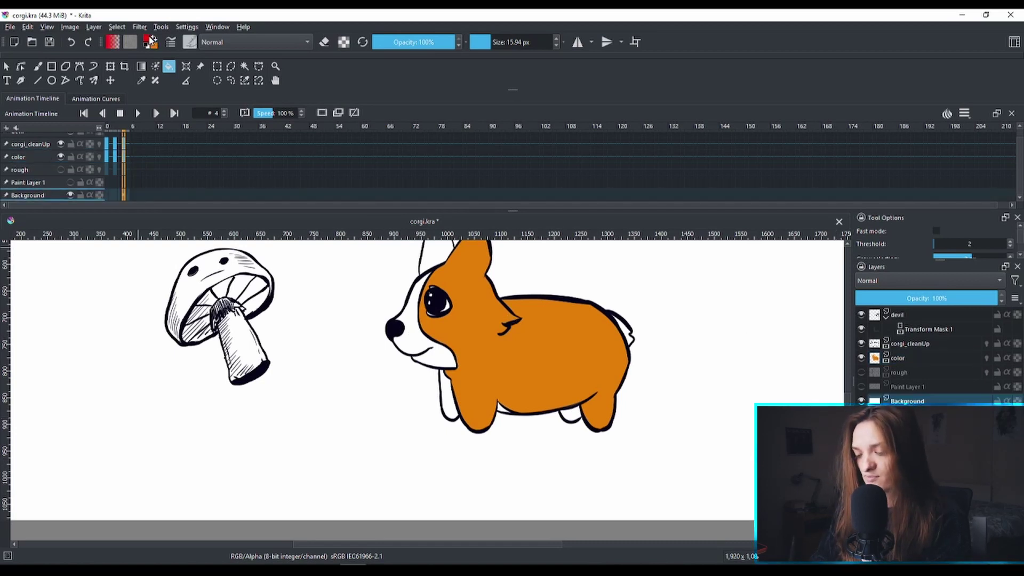
pyautogui.click(147, 40)
pyautogui.click(415, 223)
pyautogui.click(420, 219)
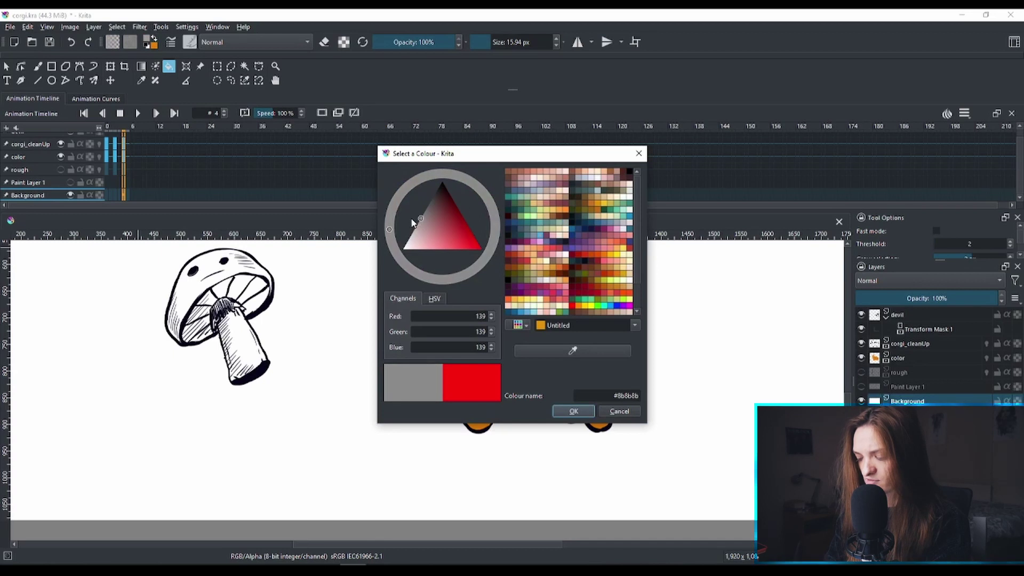
pyautogui.click(584, 412)
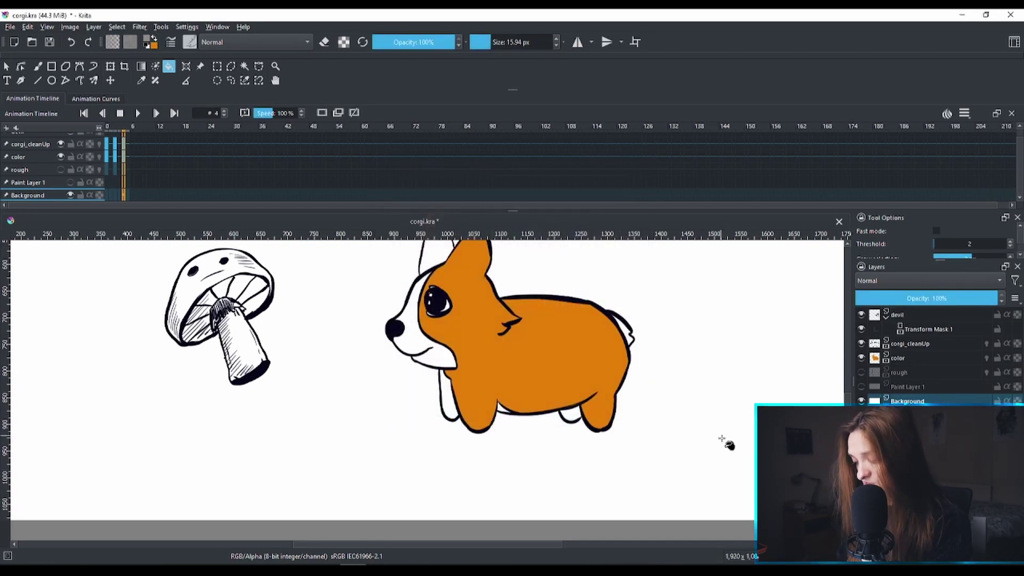
pyautogui.click(713, 423)
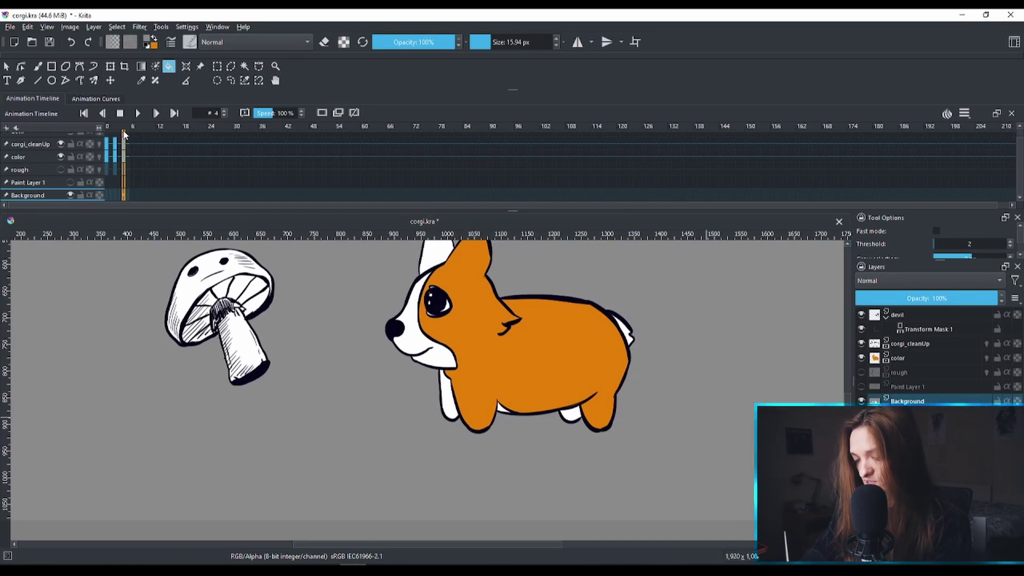
# Step: Preview the frames over the grey, resize the dockers, and undo the last change
pyautogui.moveTo(126, 133); pyautogui.dragTo(111, 132)
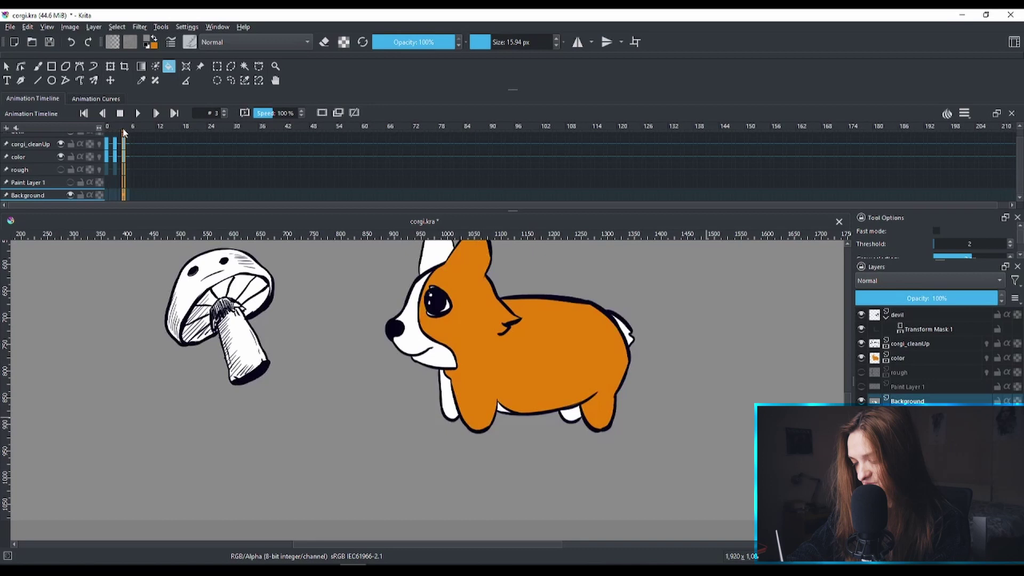
pyautogui.click(138, 113)
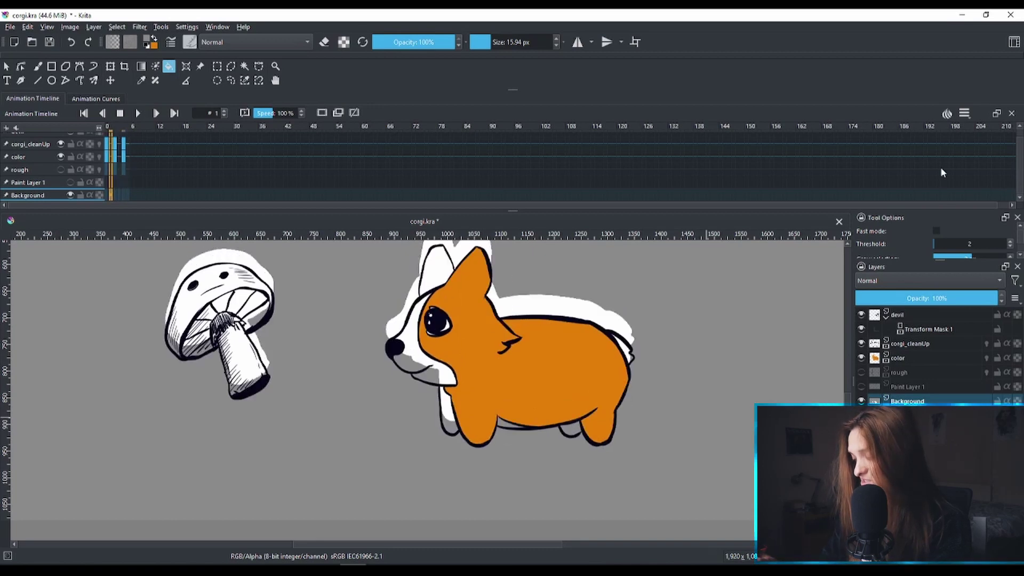
pyautogui.moveTo(937, 260); pyautogui.dragTo(949, 333)
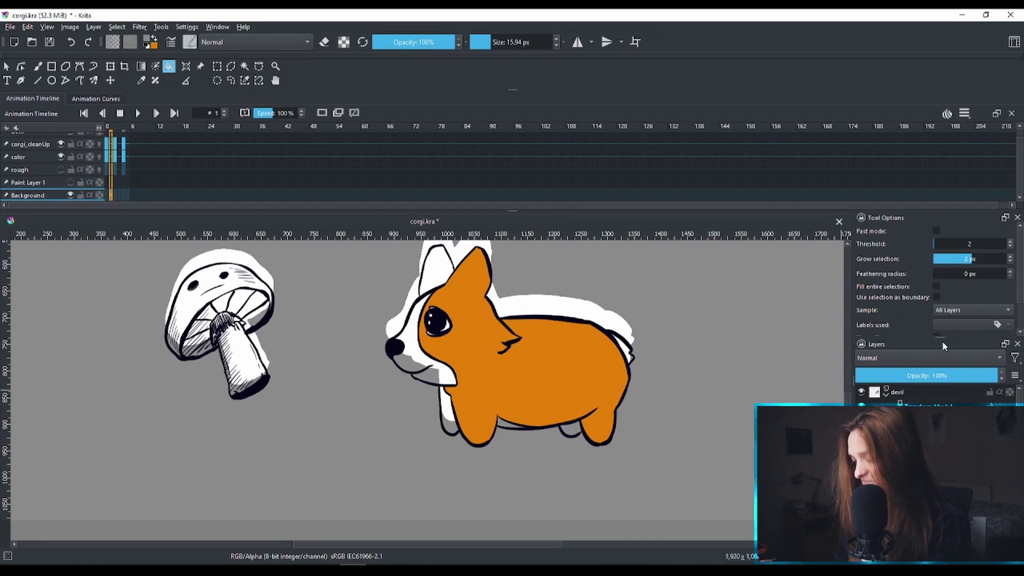
pyautogui.moveTo(942, 346); pyautogui.dragTo(939, 290)
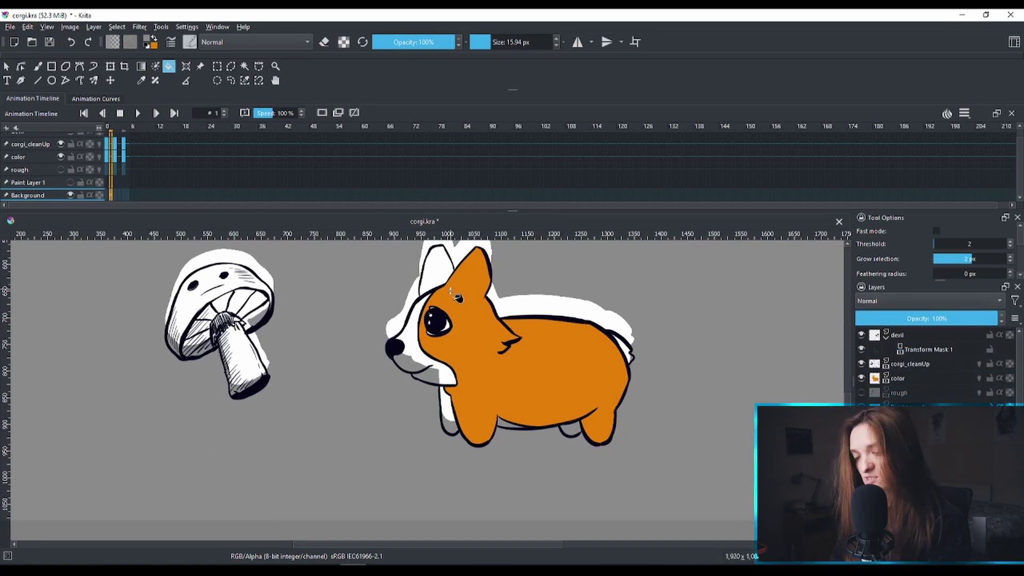
pyautogui.hotkey('ctrl', 'z')
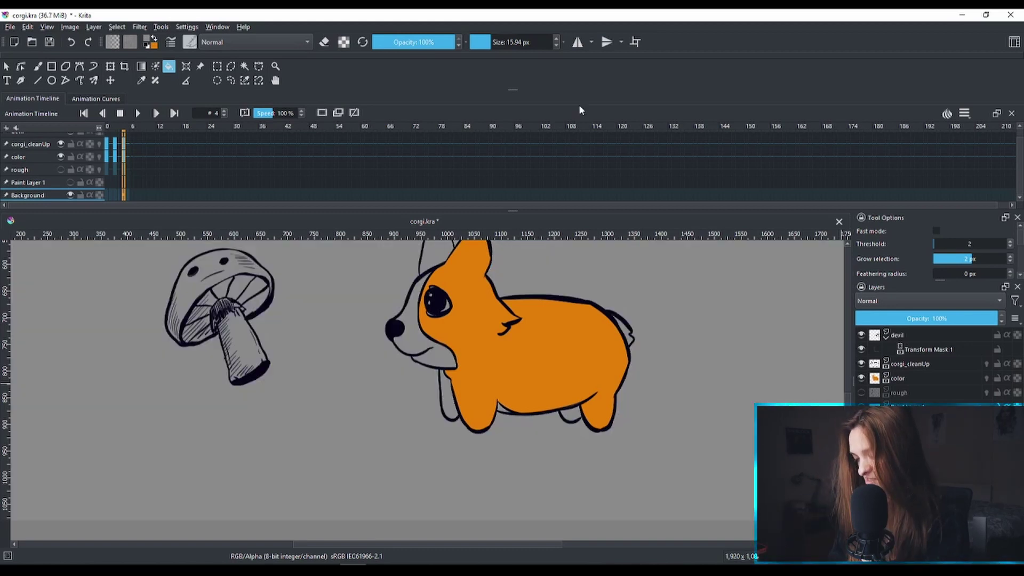
# Step: On frame 0, select the color layer and set the painting colour to cream tan #eec28e
pyautogui.click(116, 133)
pyautogui.click(108, 134)
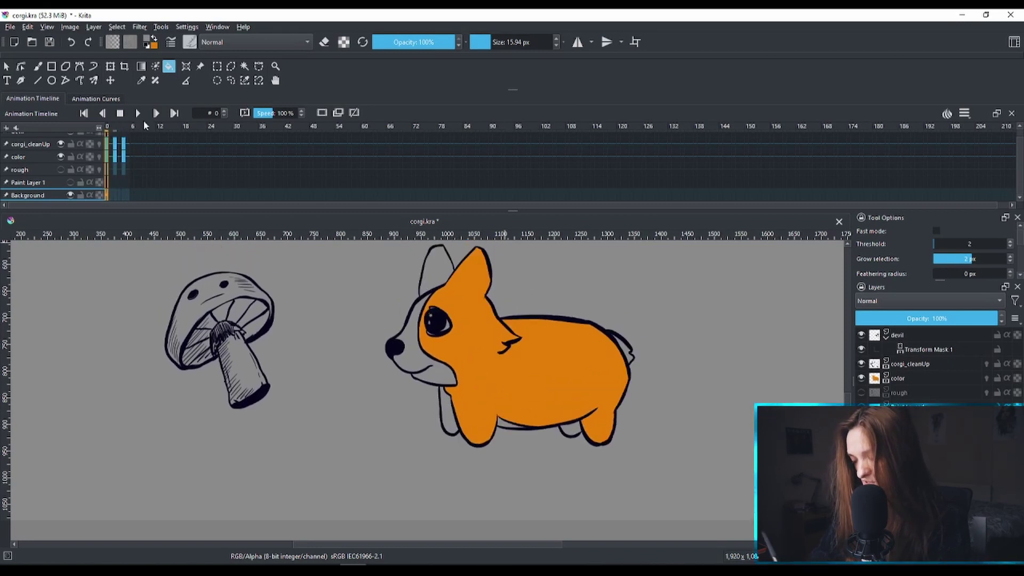
pyautogui.click(920, 377)
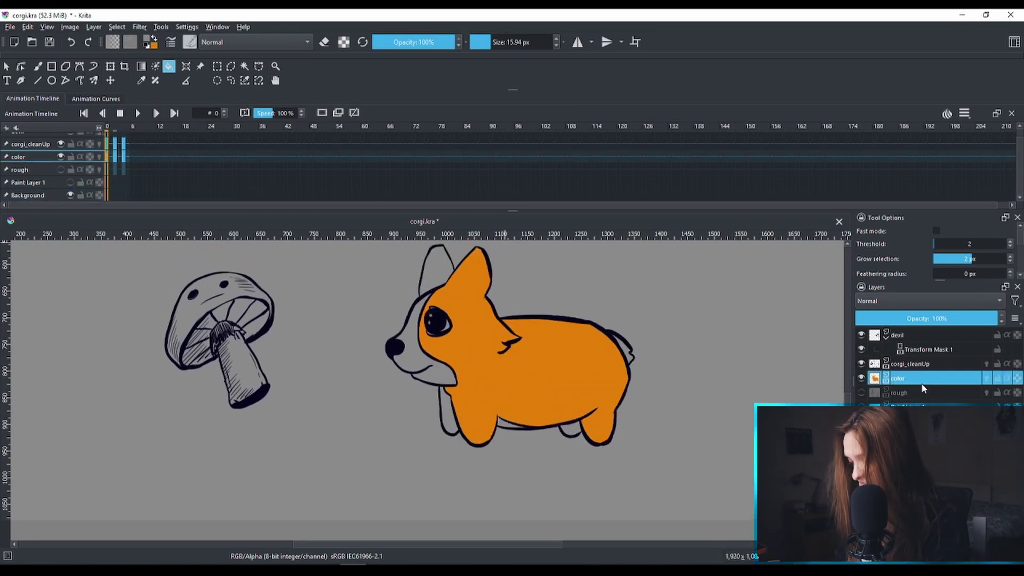
pyautogui.click(148, 38)
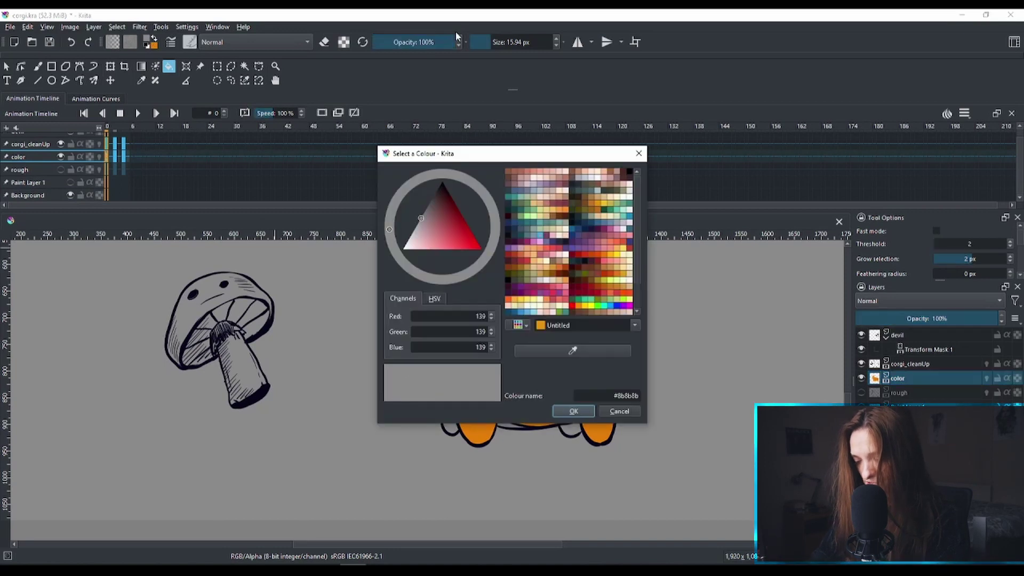
pyautogui.click(412, 238)
pyautogui.moveTo(412, 238); pyautogui.dragTo(410, 235)
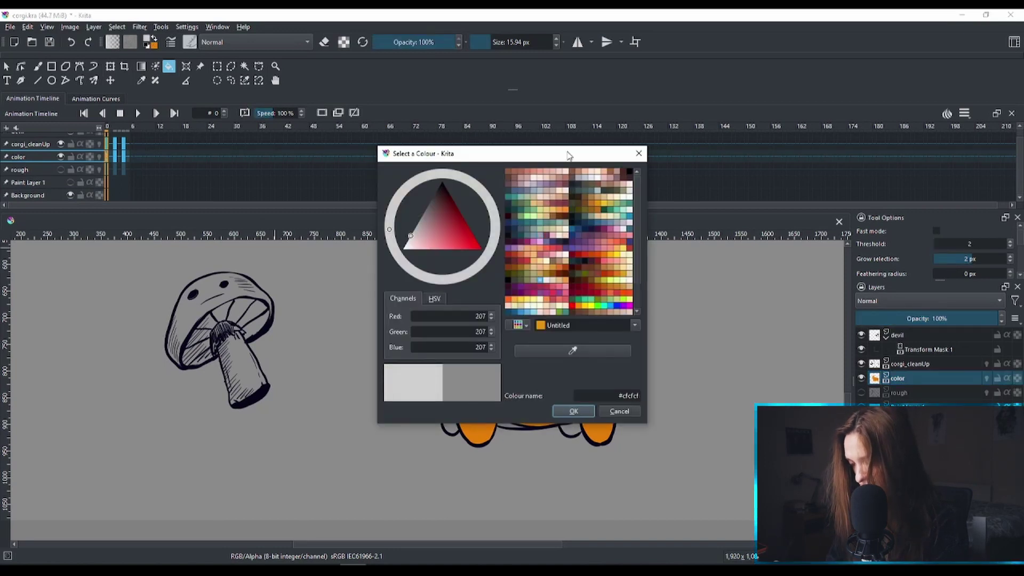
pyautogui.moveTo(569, 156); pyautogui.dragTo(319, 132)
pyautogui.click(323, 326)
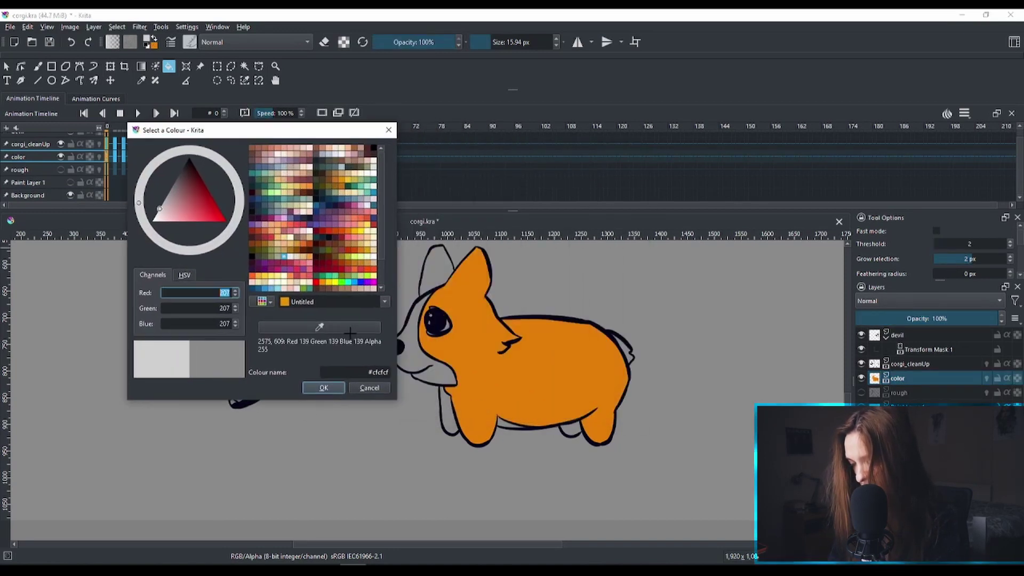
pyautogui.click(557, 374)
pyautogui.click(185, 221)
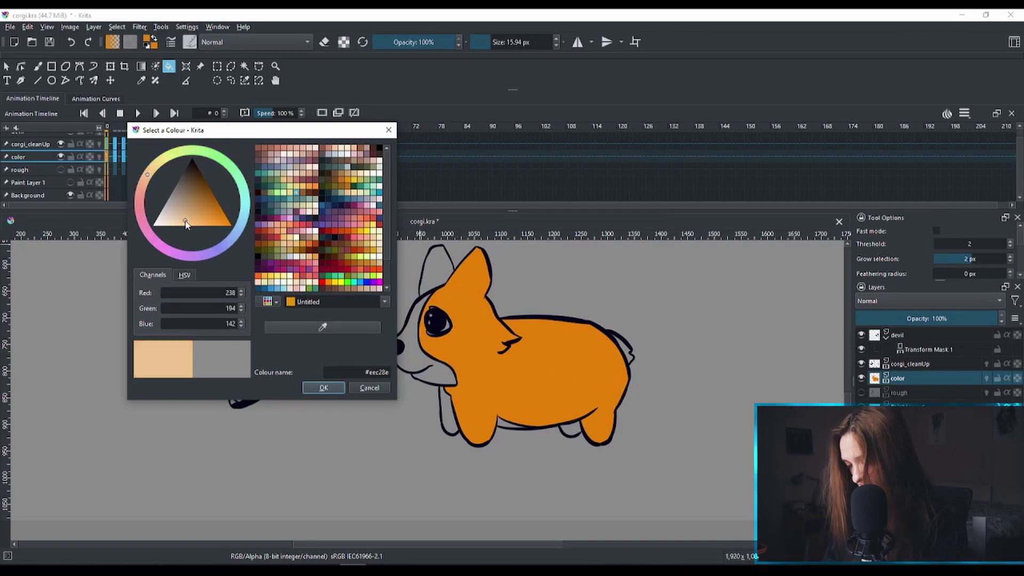
pyautogui.click(324, 387)
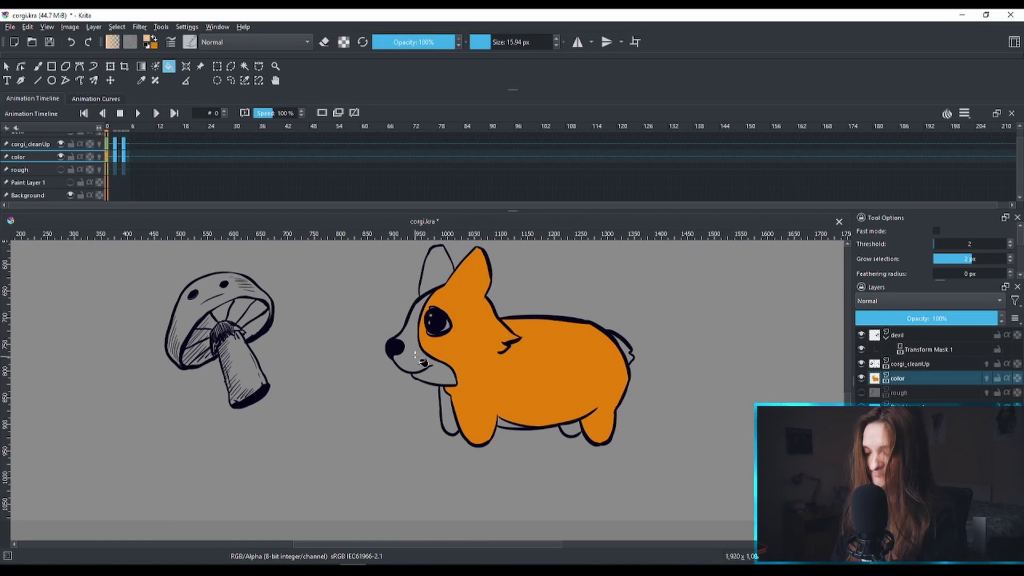
# Step: Fill the corgi's muzzle and cheek cream on successive frames, then play the animation
pyautogui.click(435, 387)
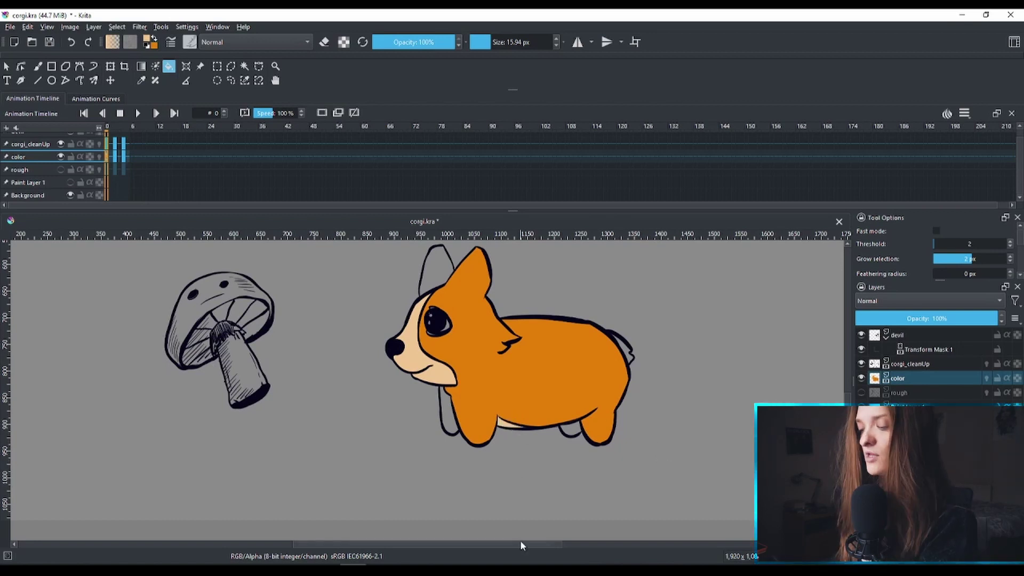
pyautogui.press('.')
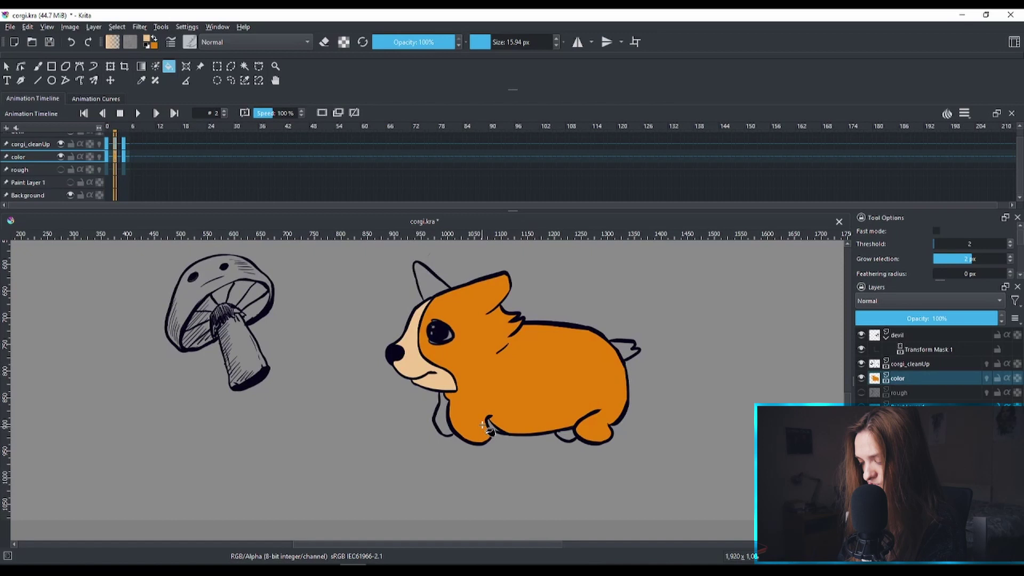
pyautogui.press('.')
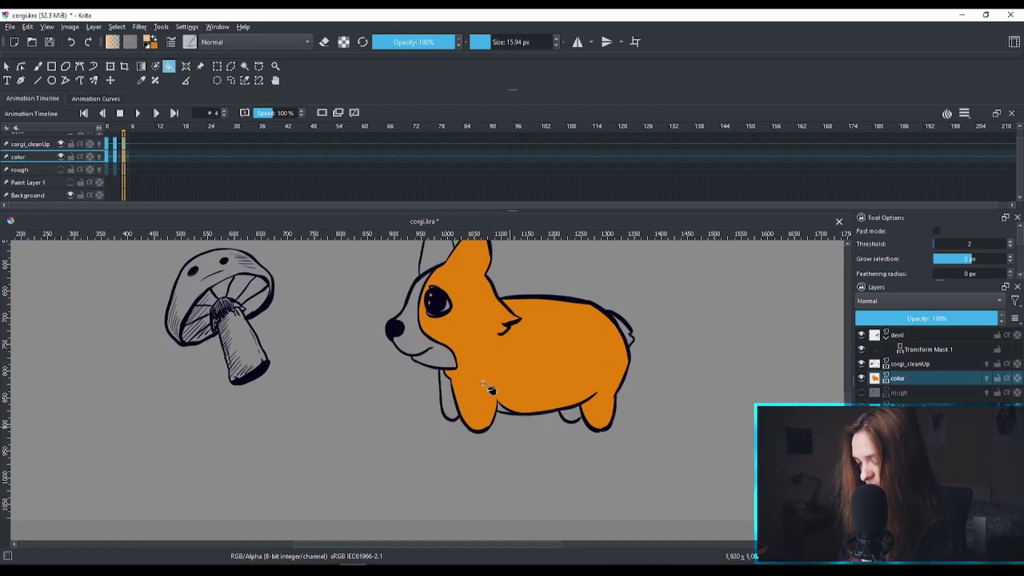
pyautogui.click(450, 356)
pyautogui.press('space')
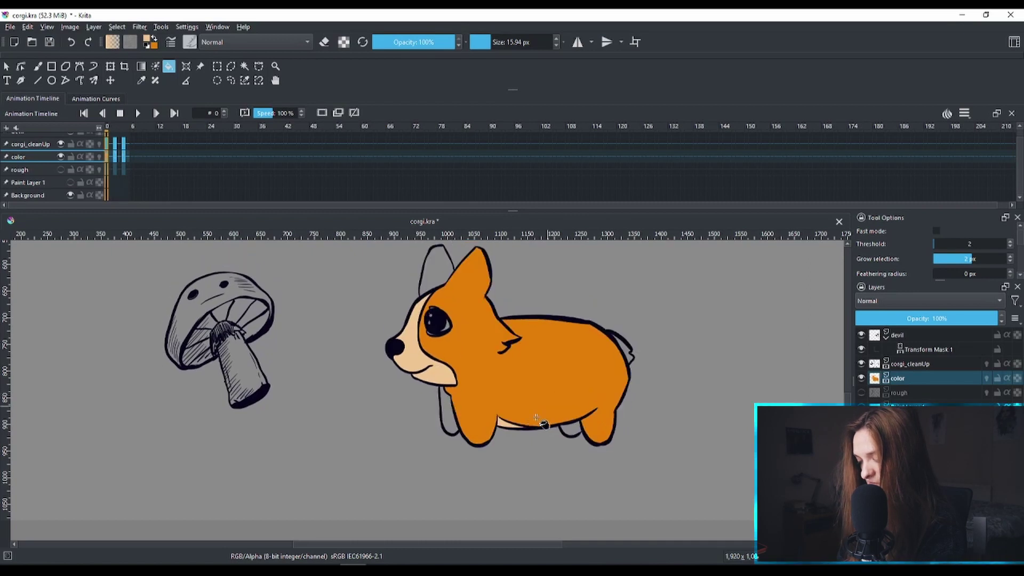
# Step: Switch to the Freehand Brush, set a near-white colour, then sample the corgi's body orange
pyautogui.scroll(5, 475, 341)
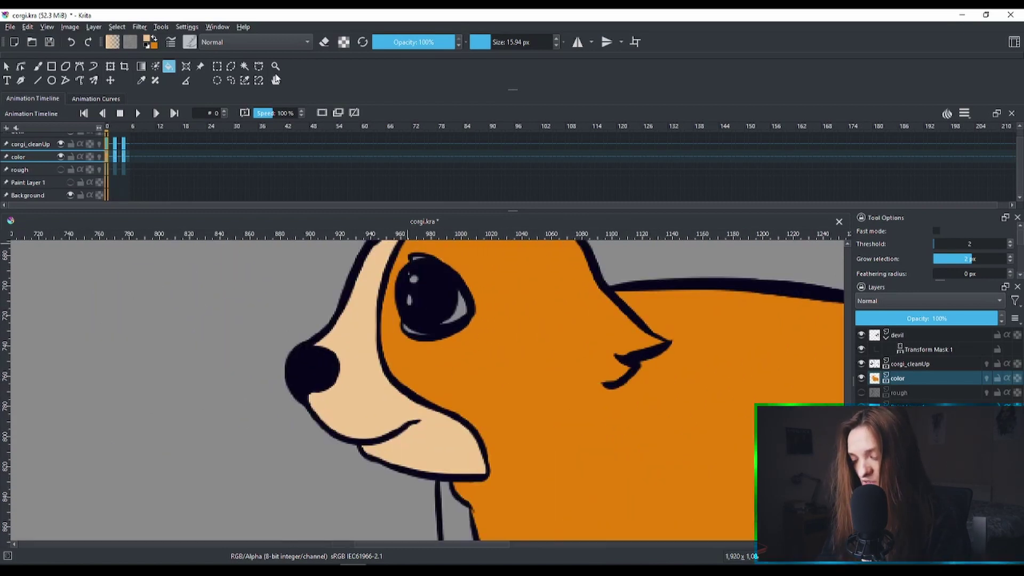
pyautogui.scroll(1, 503, 335)
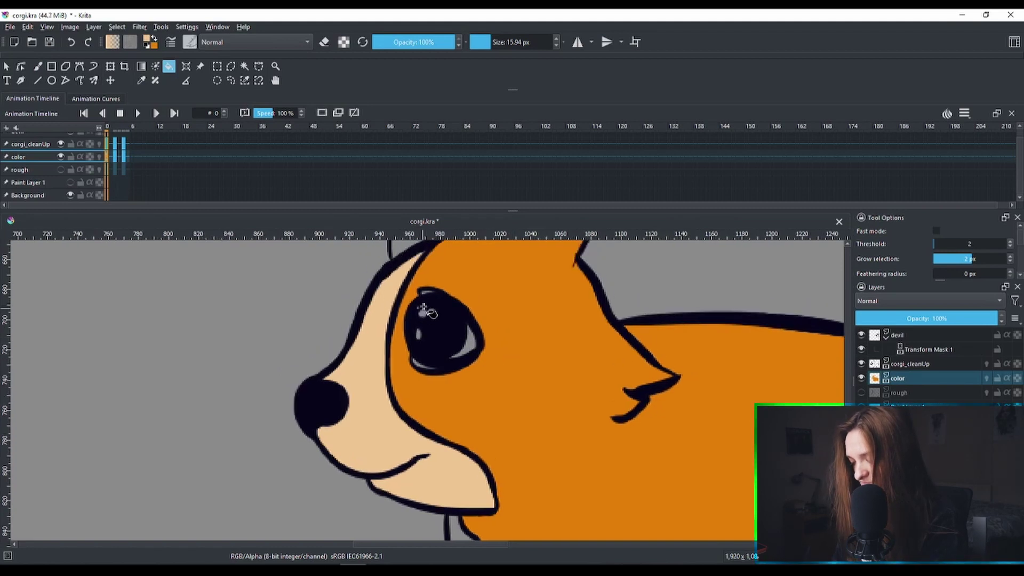
pyautogui.click(39, 67)
pyautogui.click(152, 38)
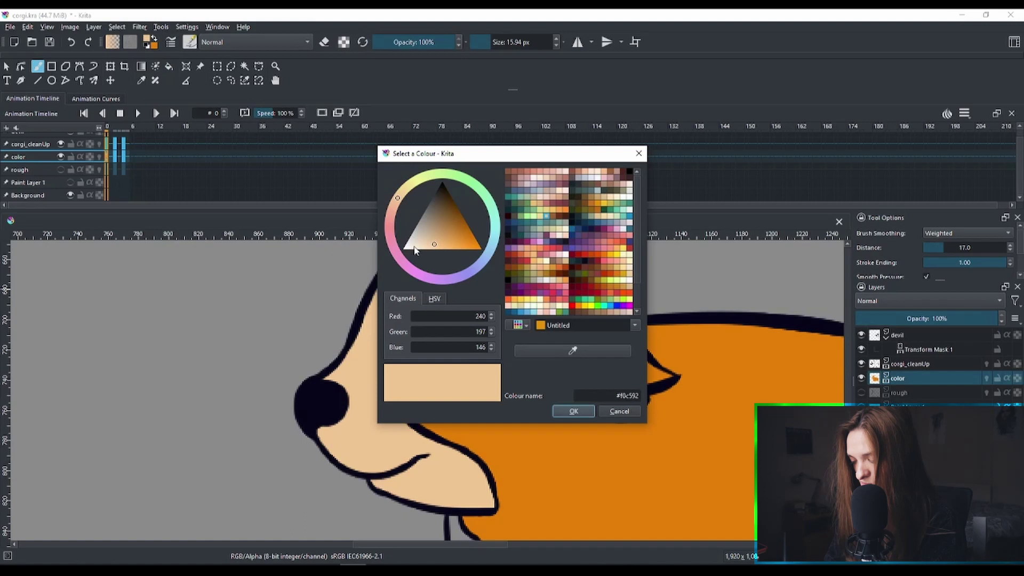
pyautogui.moveTo(416, 250); pyautogui.dragTo(411, 255)
pyautogui.click(579, 415)
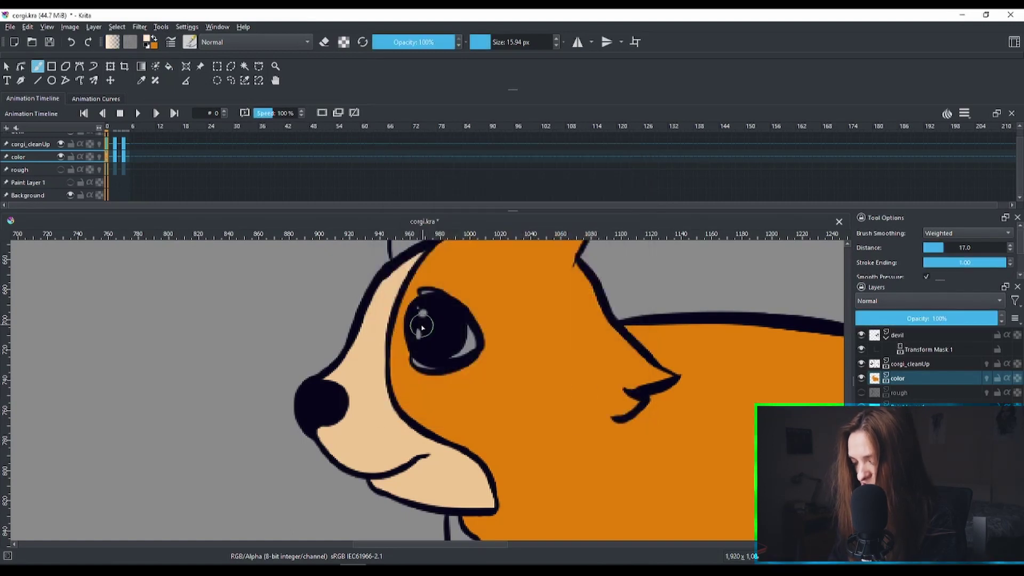
pyautogui.press('1')
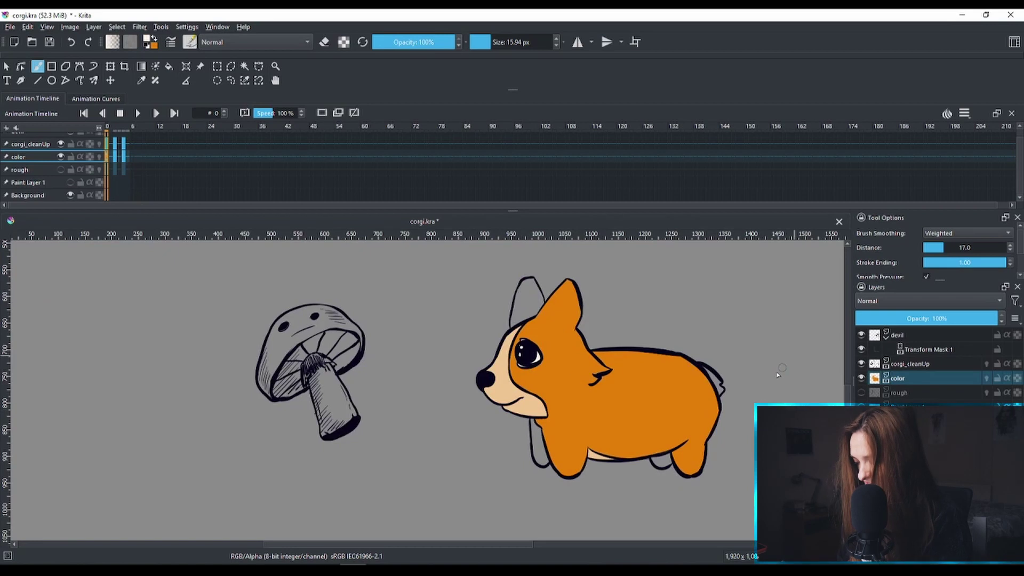
pyautogui.keyDown('ctrl'); pyautogui.click(669, 436); pyautogui.keyUp('ctrl')
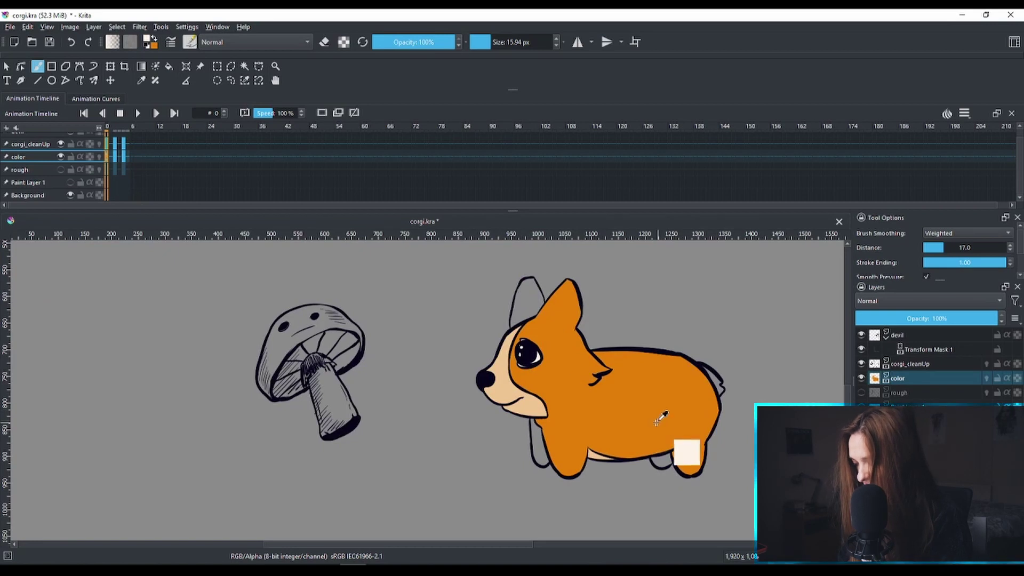
# Step: Set the painting colour to dark slate blue #2a476a
pyautogui.click(150, 41)
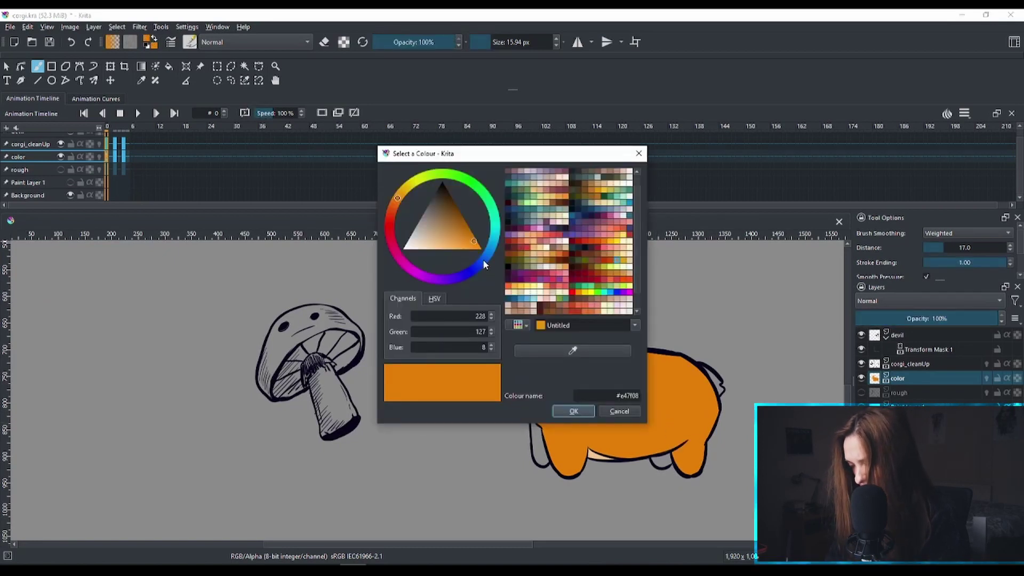
pyautogui.moveTo(485, 261); pyautogui.dragTo(489, 255)
pyautogui.moveTo(450, 224); pyautogui.dragTo(447, 207)
pyautogui.click(603, 409)
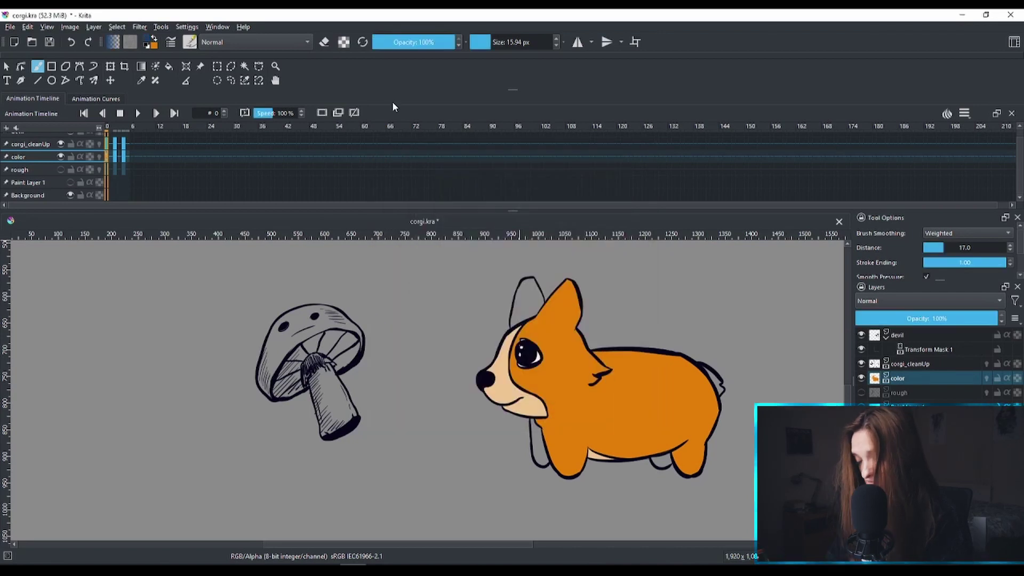
# Step: Fill the far ear and far legs dark blue across frames, then select corgi_cleanUp
pyautogui.click(169, 67)
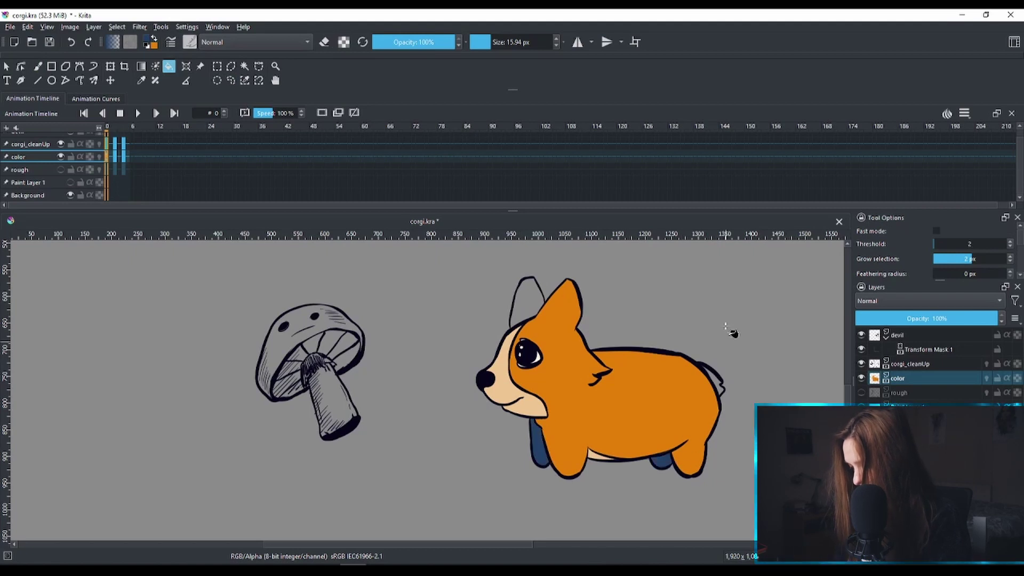
pyautogui.click(526, 301)
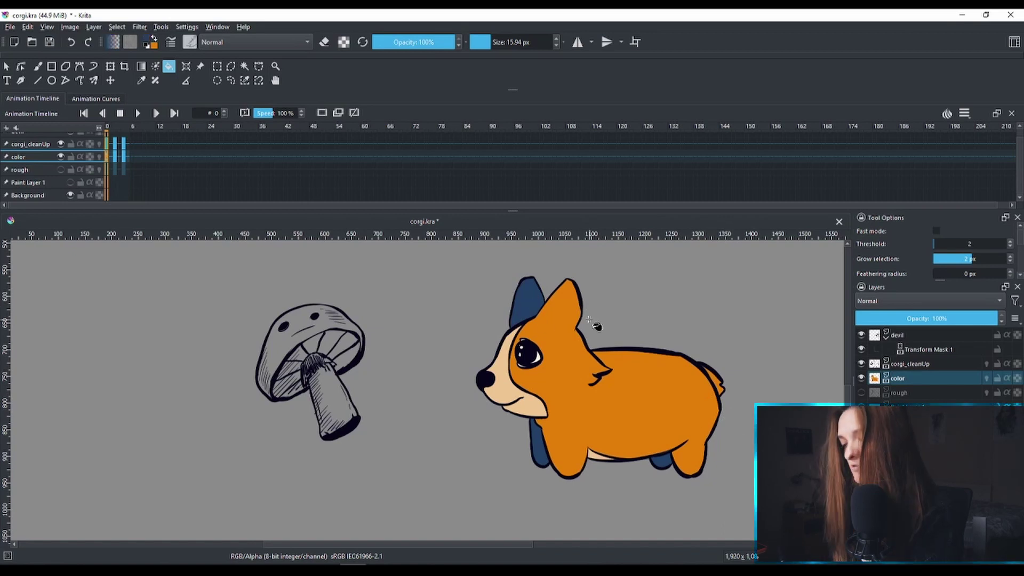
pyautogui.press('space')
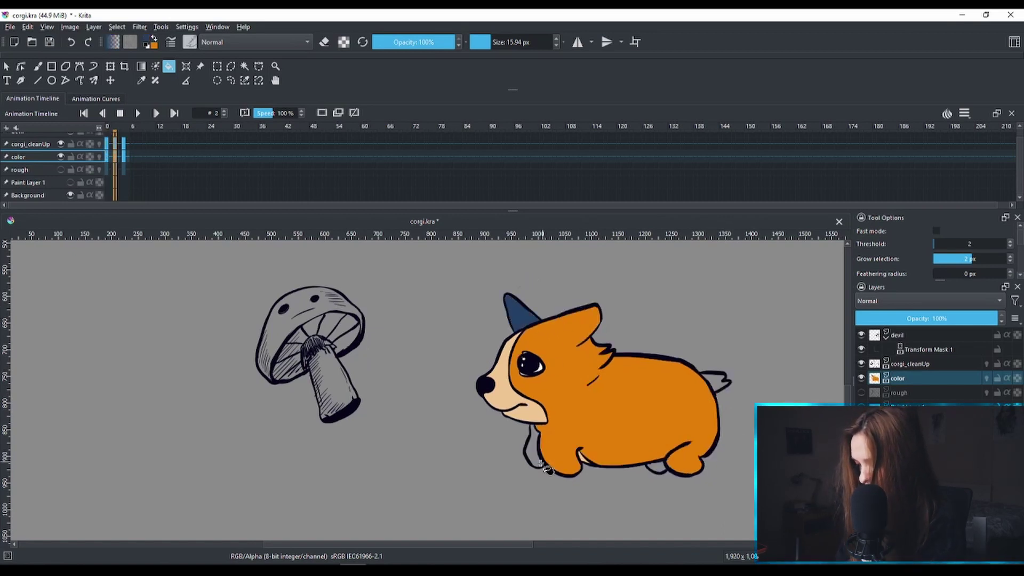
pyautogui.click(539, 459)
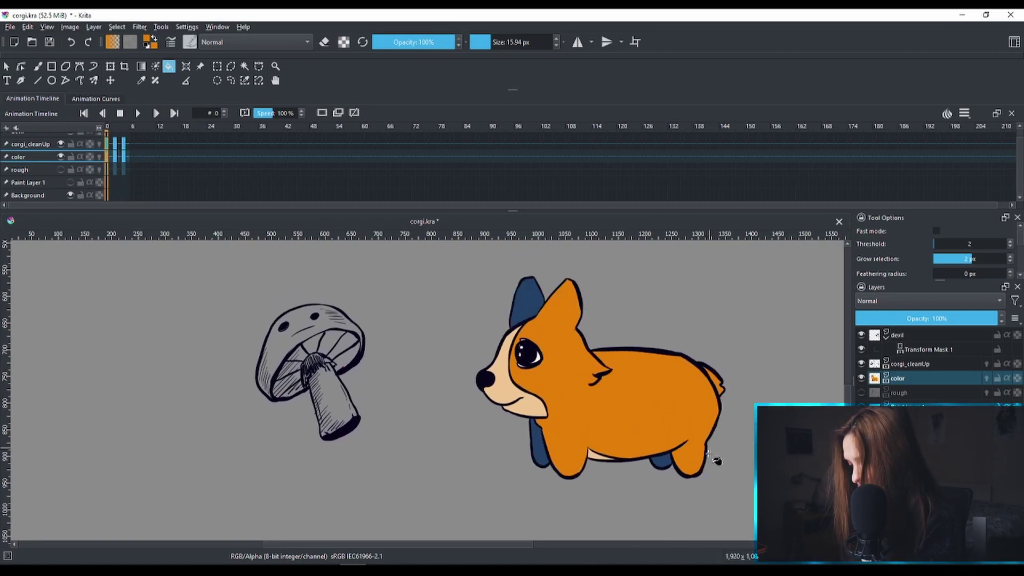
pyautogui.click(928, 364)
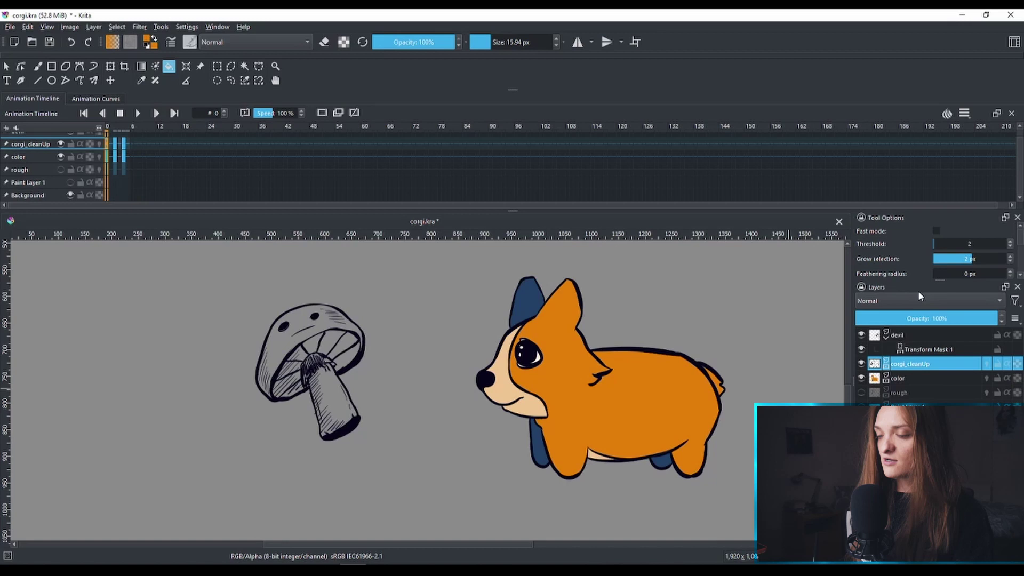
# Step: Repaint the corgi's black lineart dark blue using a 153.55 px freehand brush with Preserve Alpha on
pyautogui.click(38, 67)
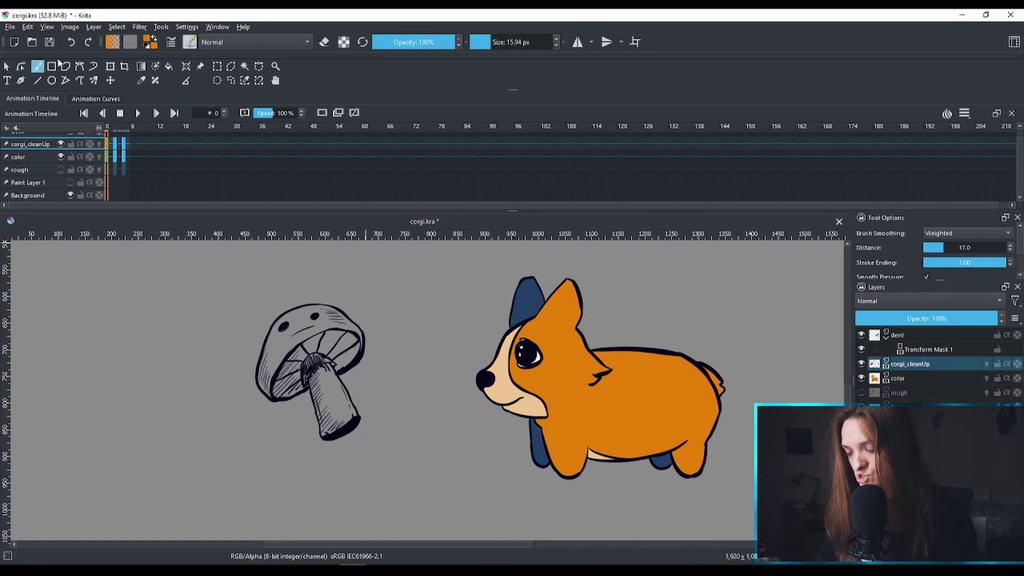
pyautogui.moveTo(514, 43)
pyautogui.mouseDown()
pyautogui.moveTo(523, 97)
pyautogui.moveTo(515, 66)
pyautogui.mouseUp()
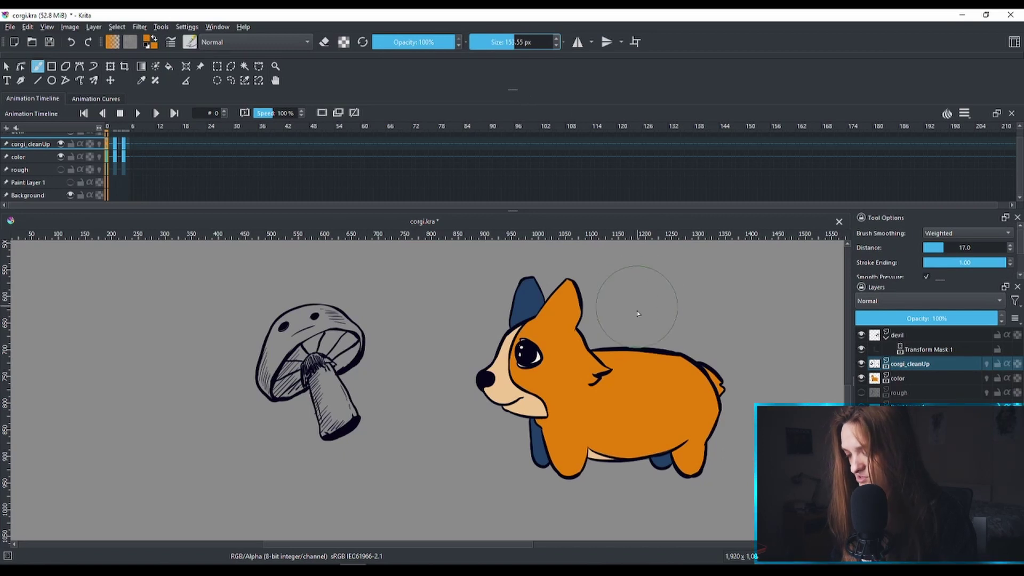
pyautogui.click(343, 43)
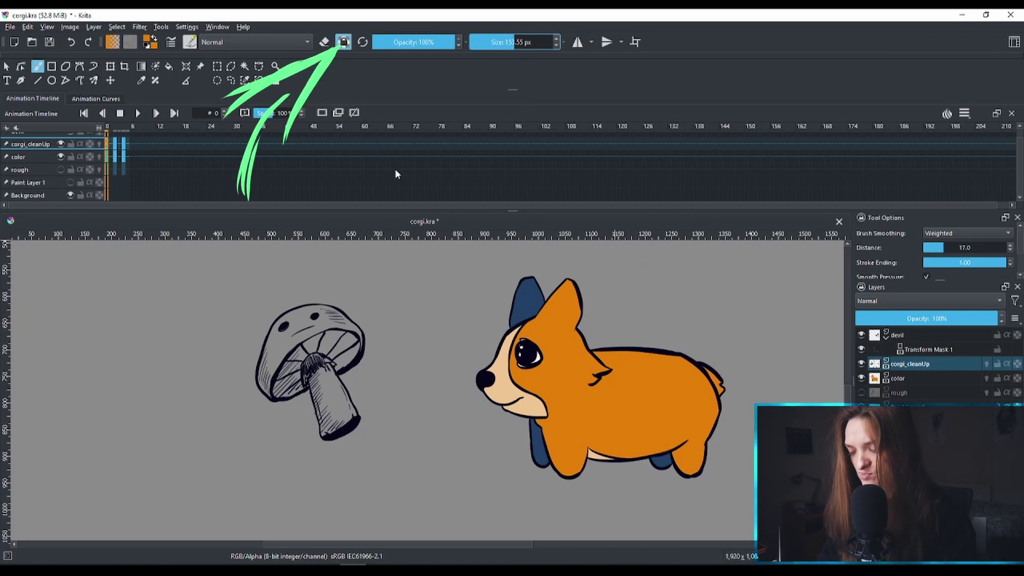
pyautogui.press('x')
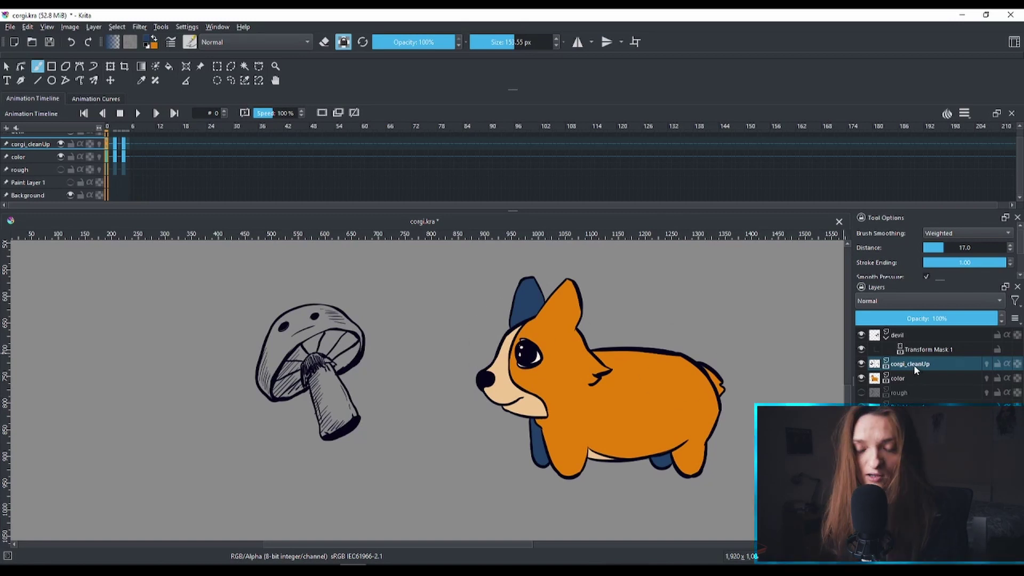
pyautogui.moveTo(558, 303)
pyautogui.mouseDown()
pyautogui.moveTo(484, 372)
pyautogui.moveTo(481, 428)
pyautogui.moveTo(577, 376)
pyautogui.moveTo(760, 387)
pyautogui.moveTo(747, 438)
pyautogui.mouseUp()
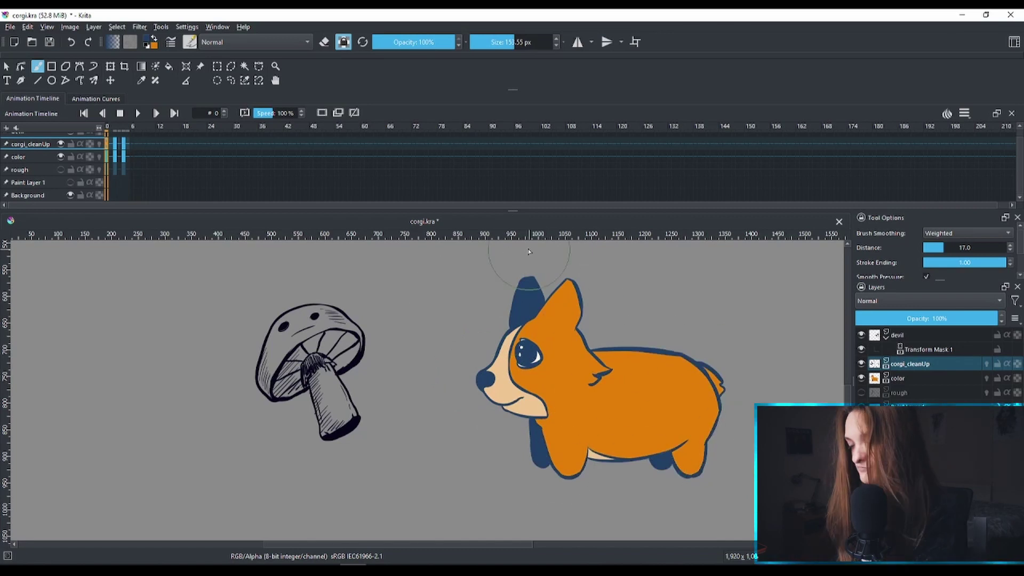
# Step: Play the corgi animation, recentring the canvas on the drawing
pyautogui.press('space')
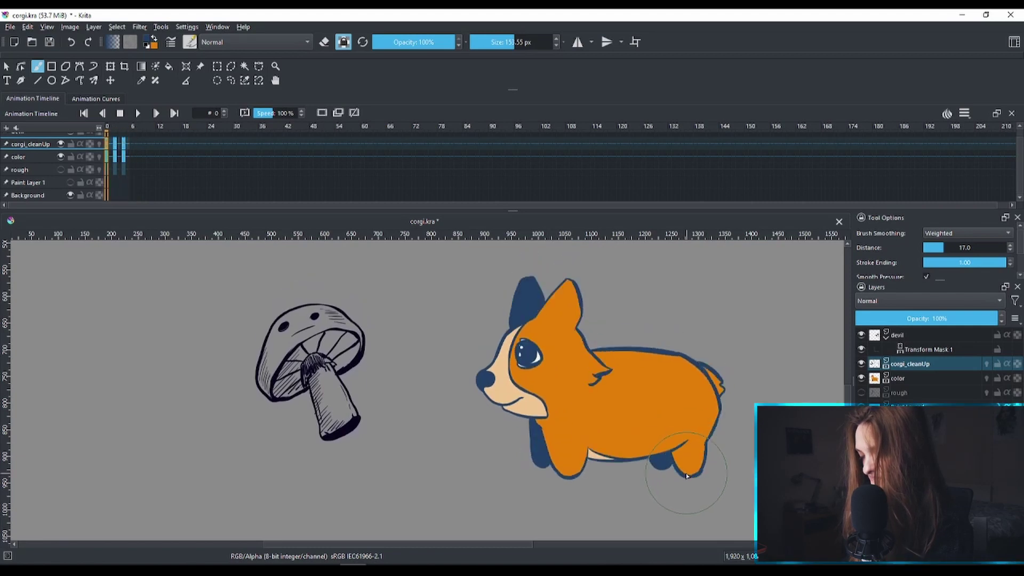
pyautogui.moveTo(720, 357); pyautogui.dragTo(729, 410)
pyautogui.click(138, 113)
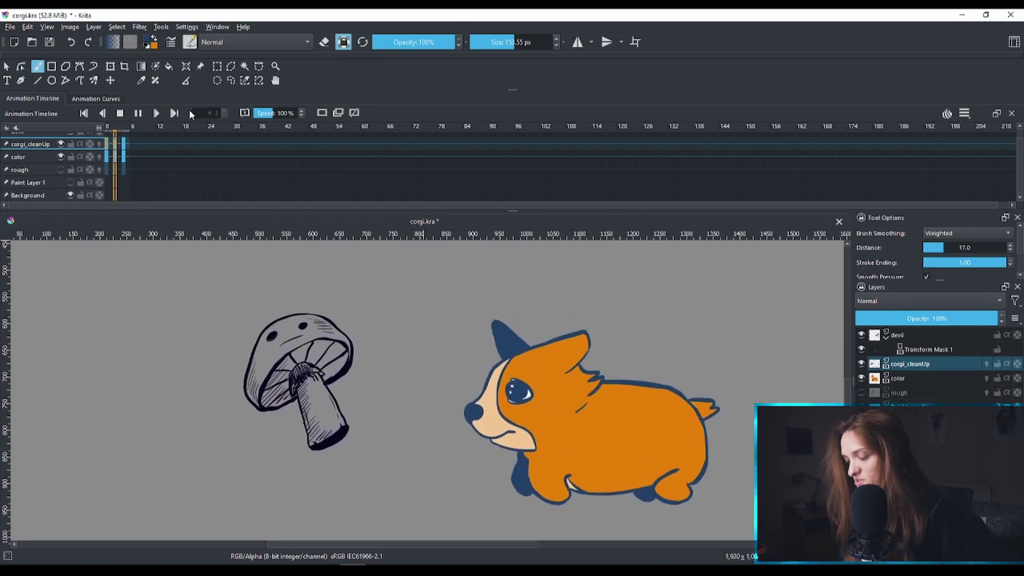
# Step: Stop the animation playback and make the color layer active
pyautogui.press('space')
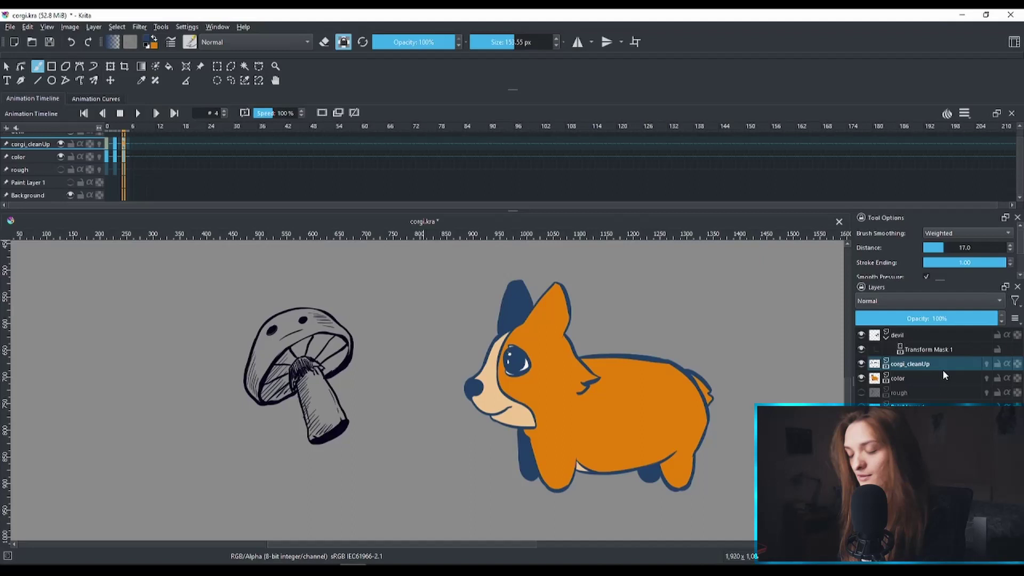
pyautogui.click(938, 380)
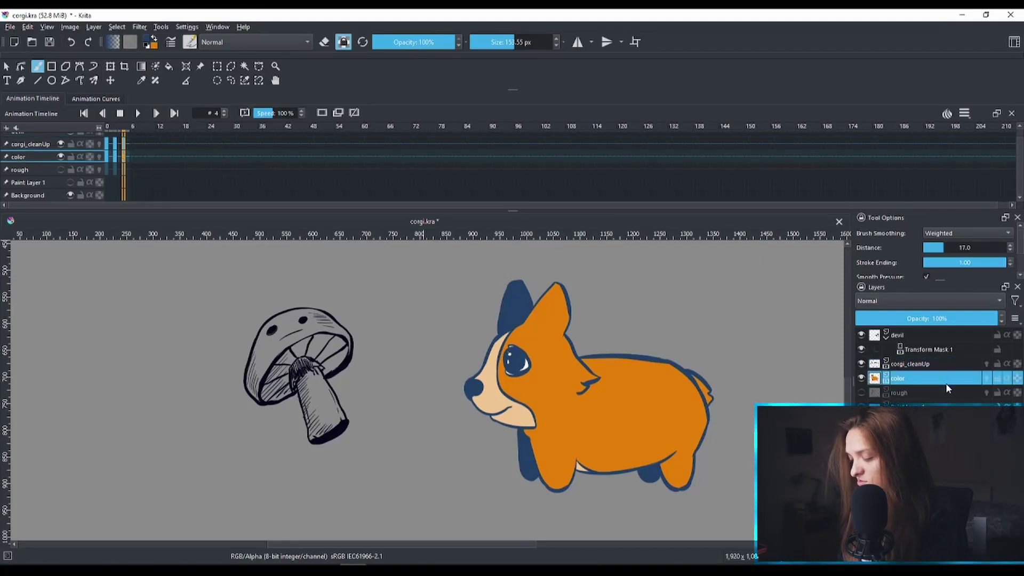